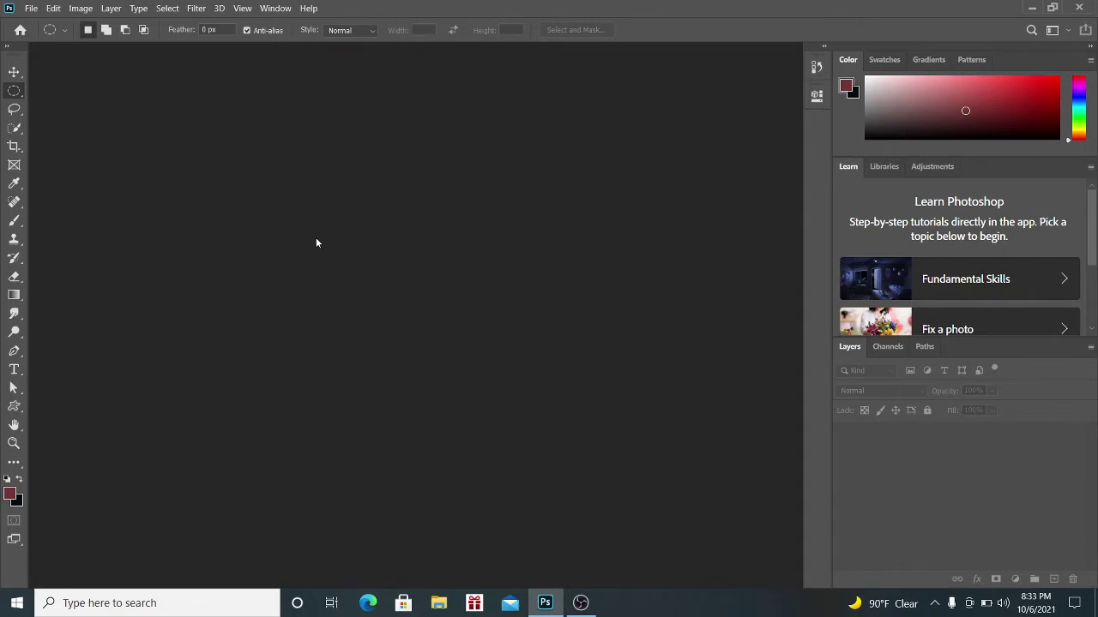
# Create a blank white 1300 × 720 px document named Untitled-1.
pyautogui.hotkey('ctrl', 'n')
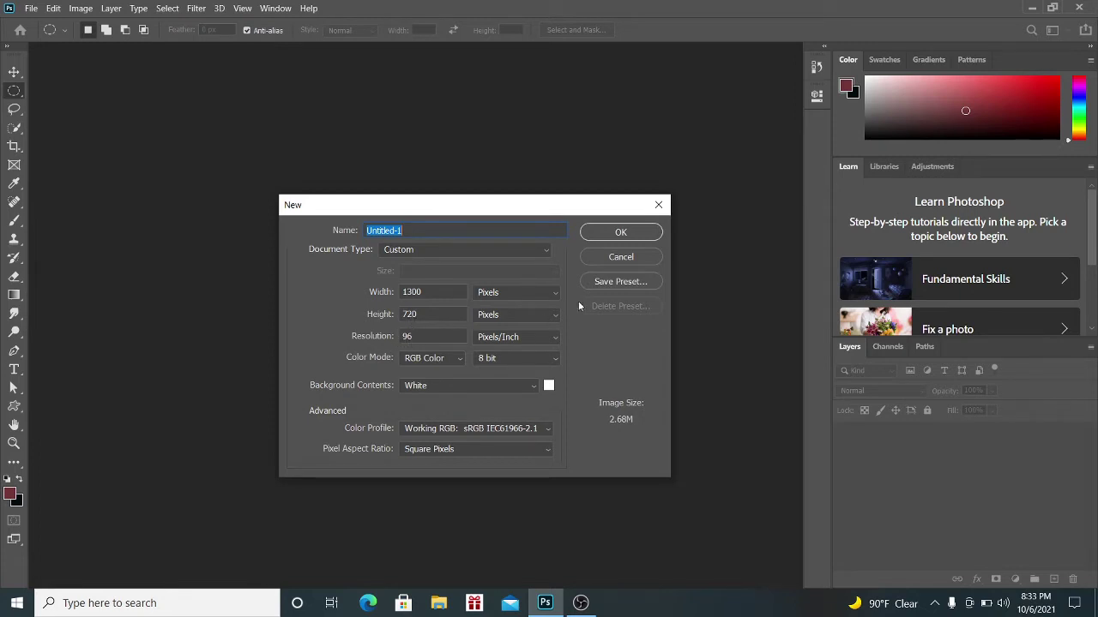
pyautogui.click(623, 235)
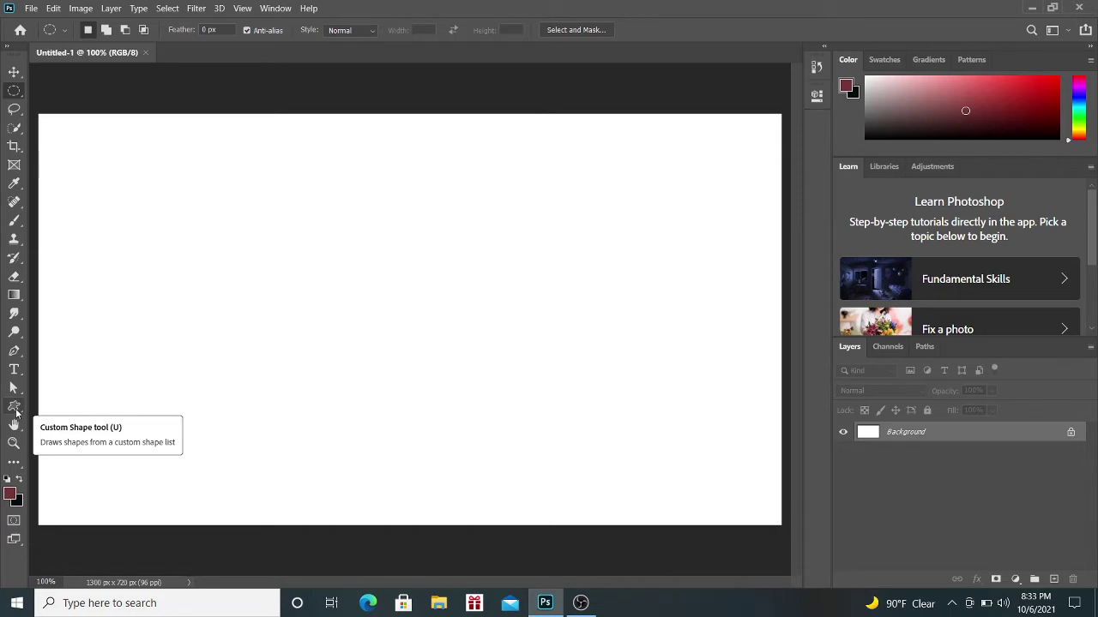
# Choose the Rectangle Tool from the shape tools, keeping it in Shape mode.
pyautogui.click(16, 408)
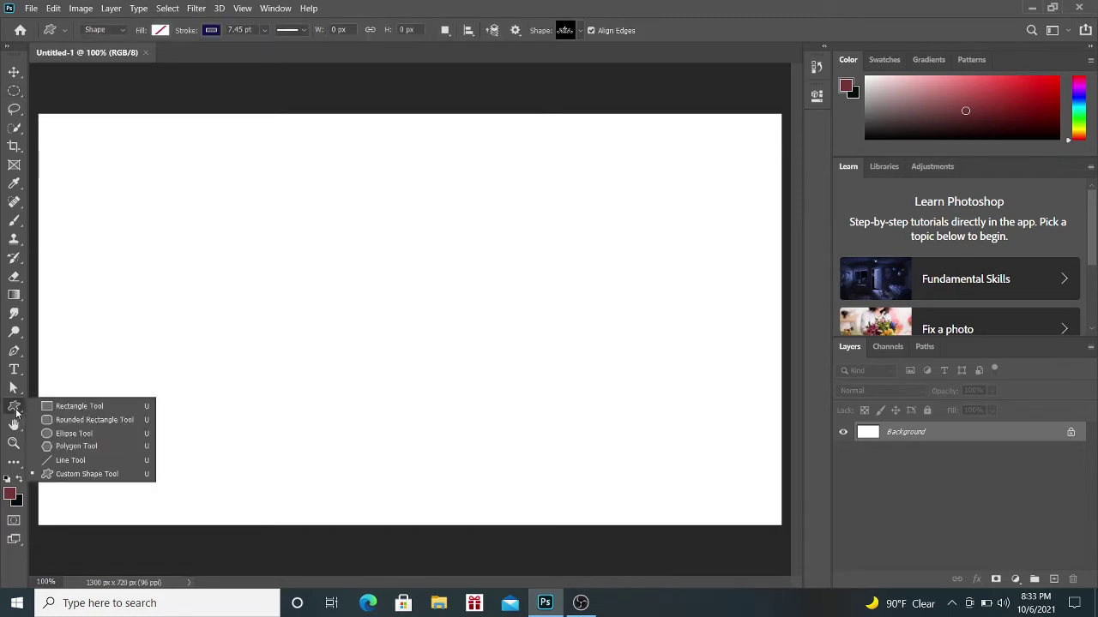
pyautogui.click(79, 406)
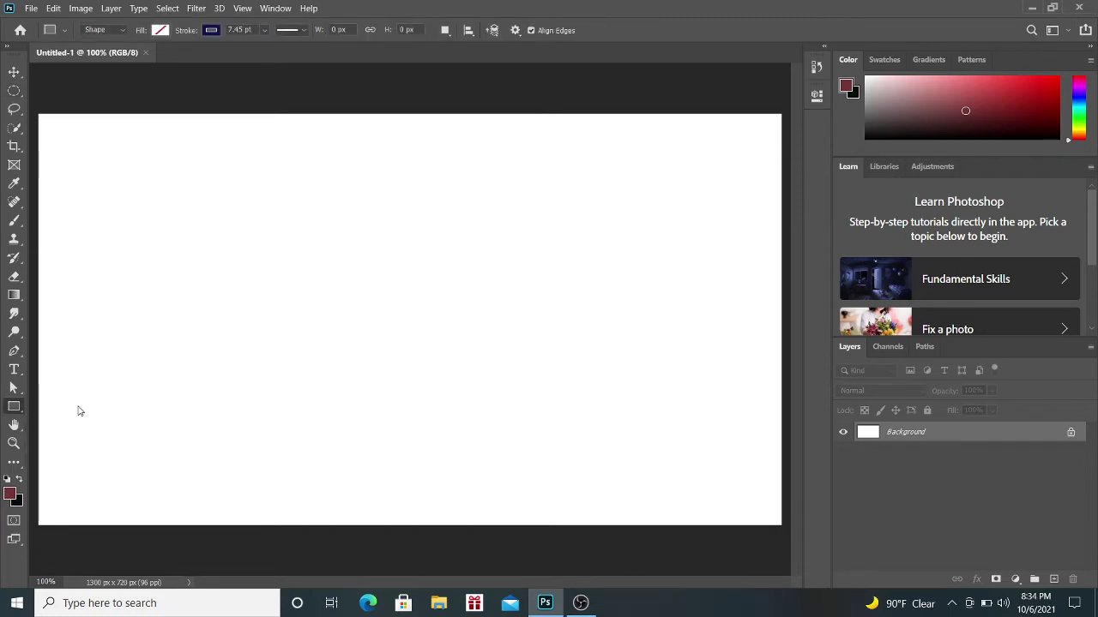
pyautogui.click(123, 30)
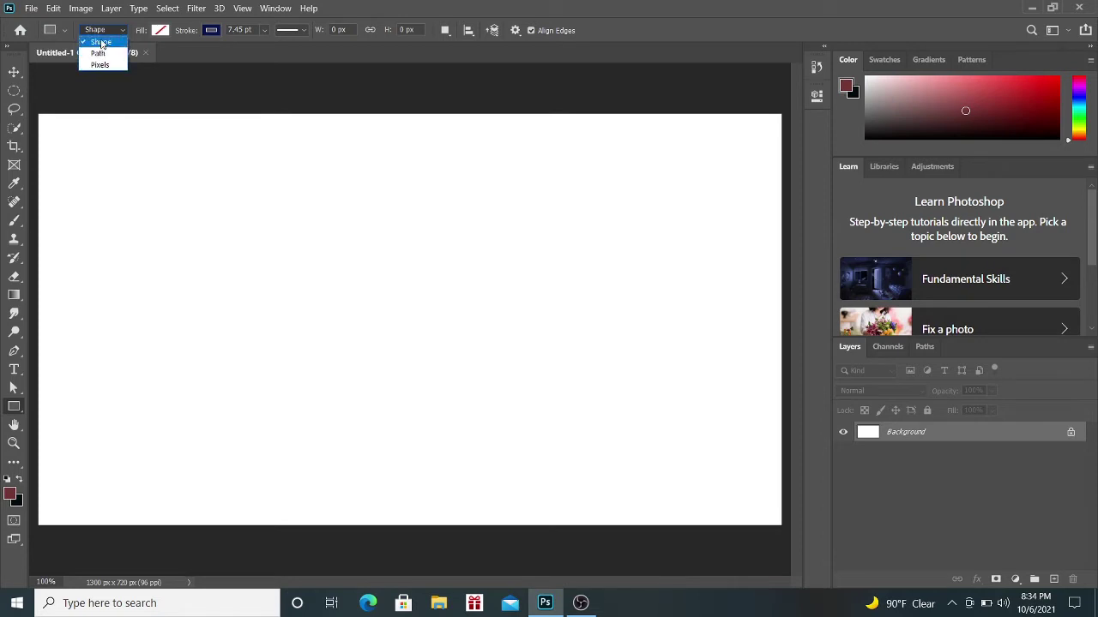
pyautogui.click(101, 43)
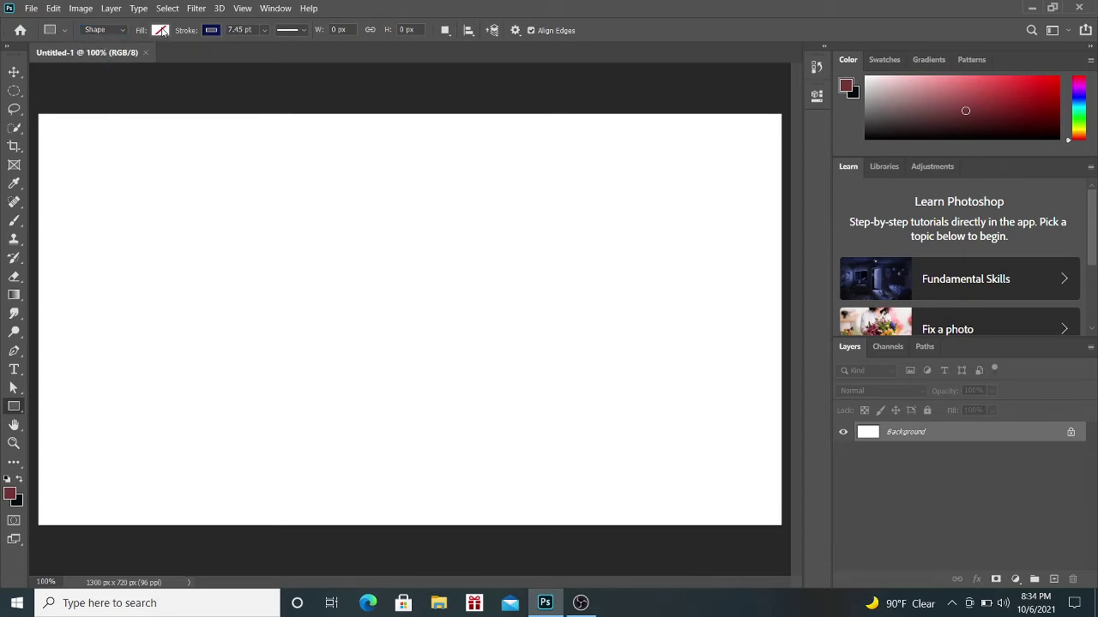
# Set the rectangle to no fill with a solid navy 7.45 pt stroke.
pyautogui.click(161, 31)
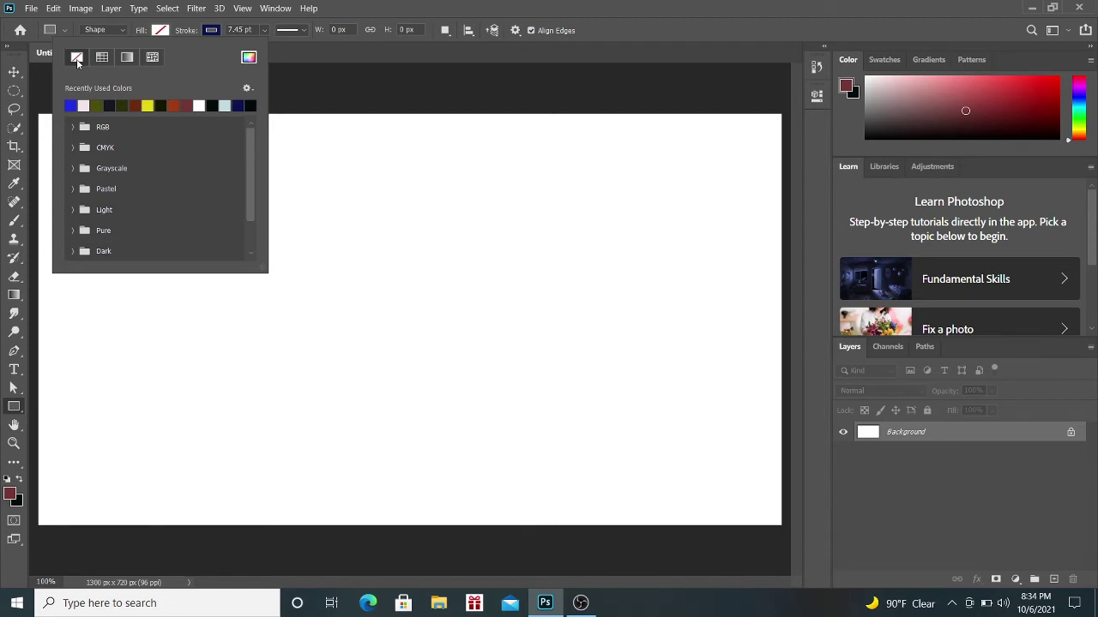
pyautogui.click(165, 32)
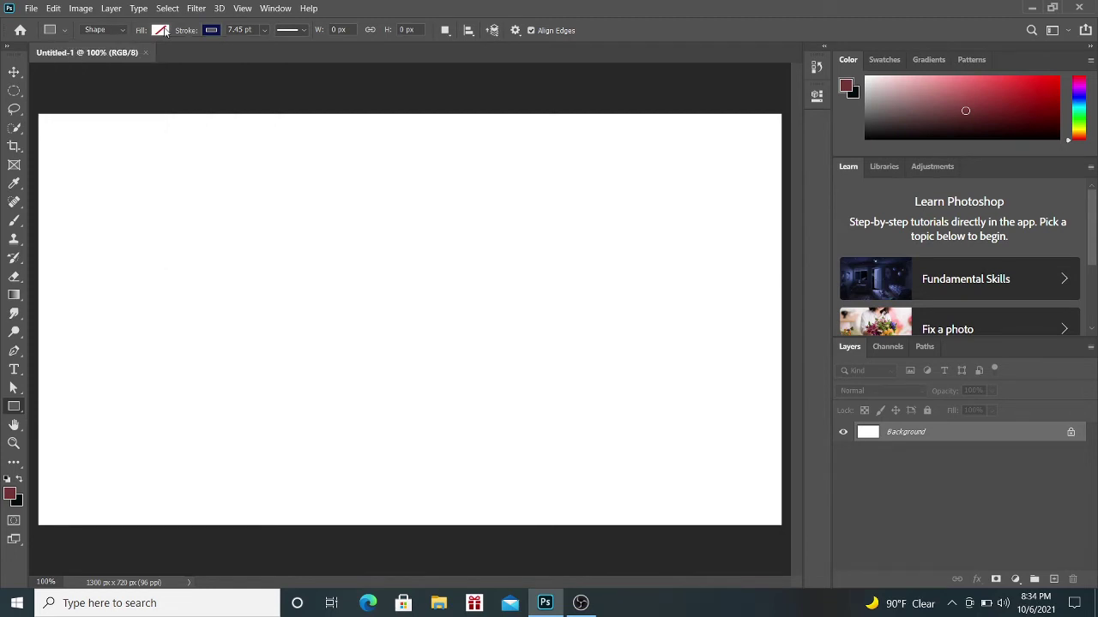
pyautogui.click(212, 31)
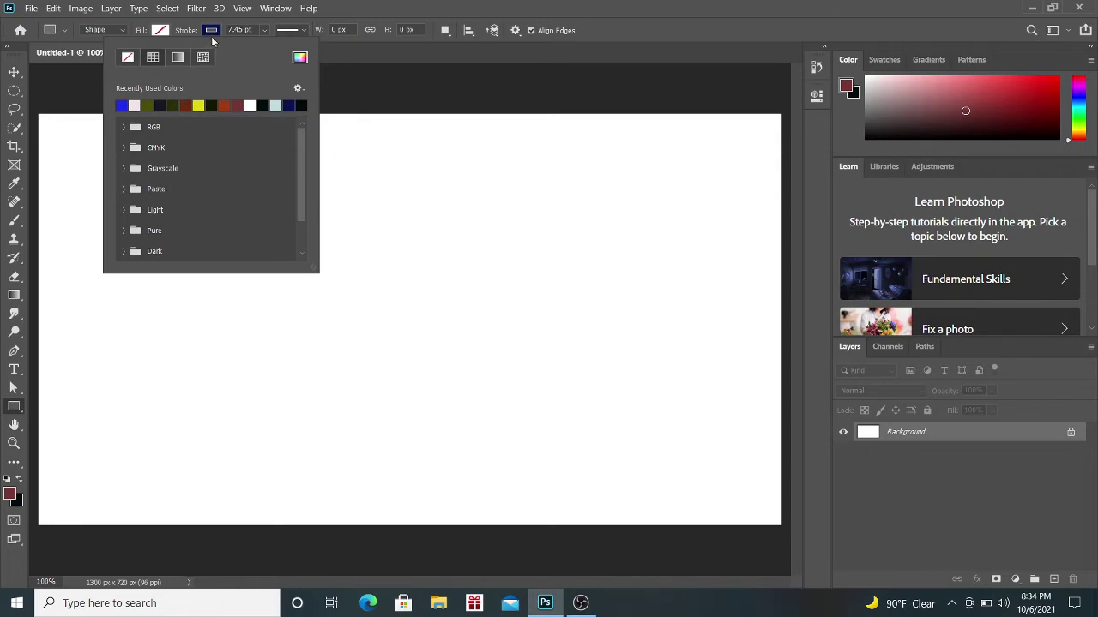
pyautogui.click(213, 31)
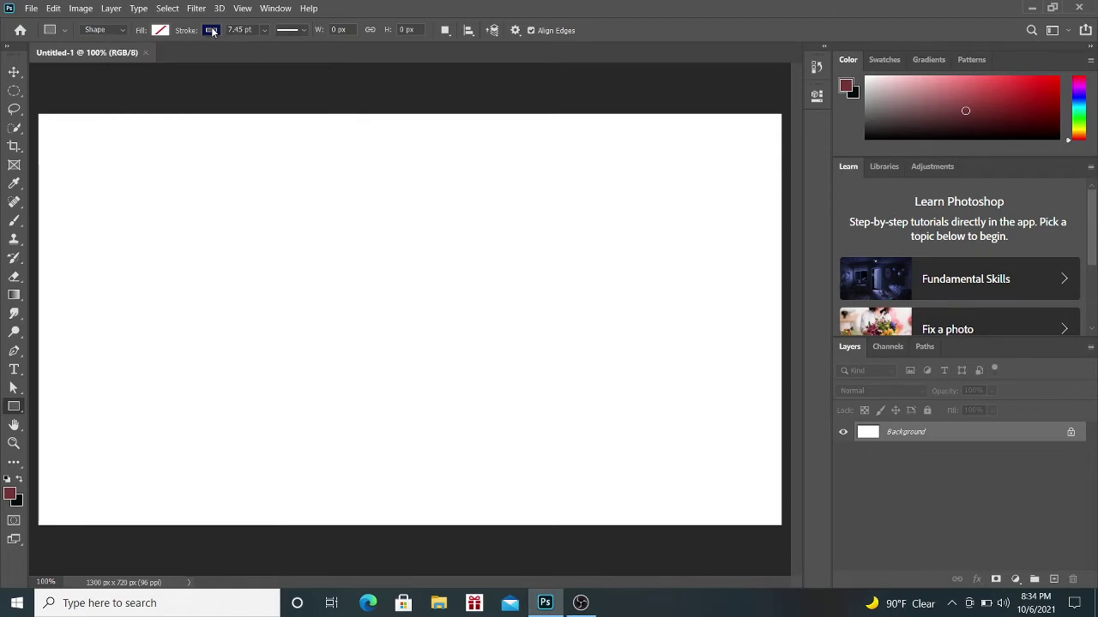
pyautogui.click(263, 31)
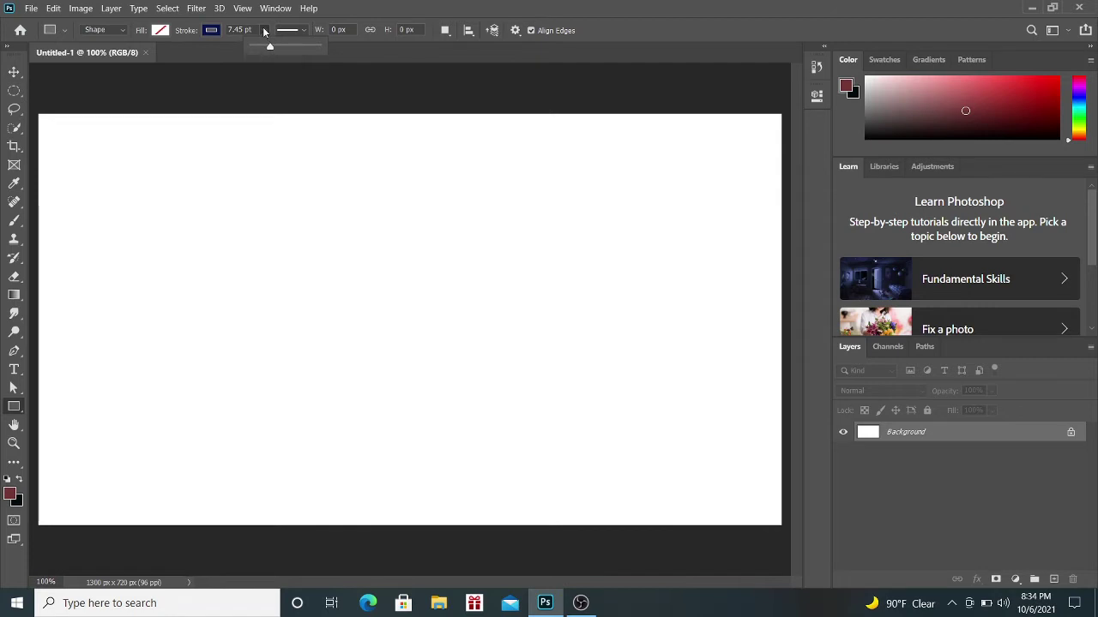
pyautogui.click(265, 30)
pyautogui.click(304, 31)
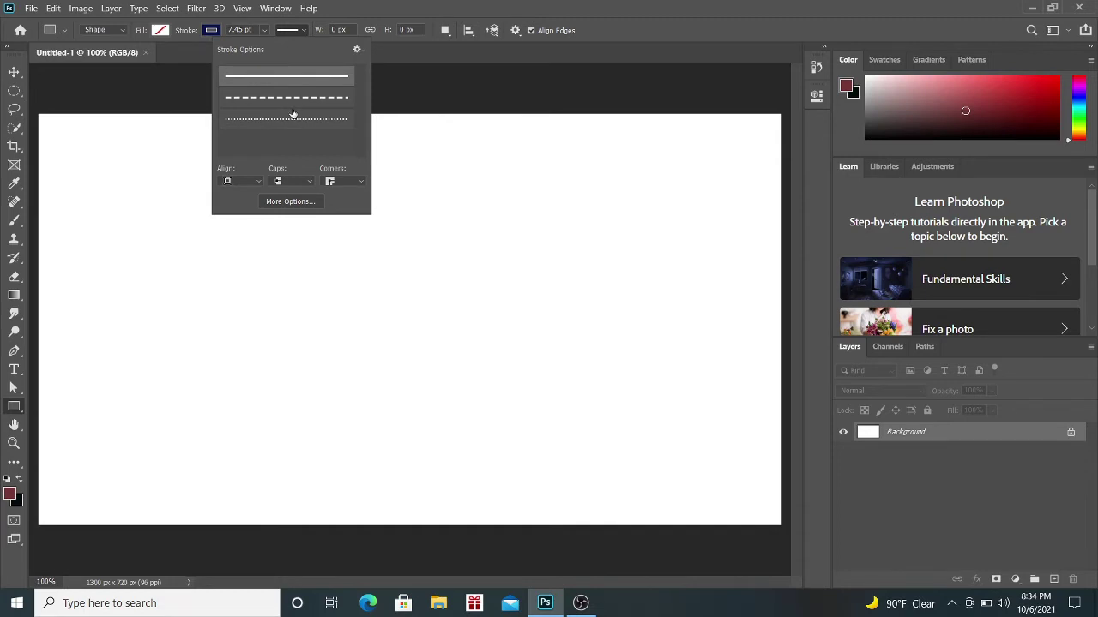
pyautogui.click(301, 29)
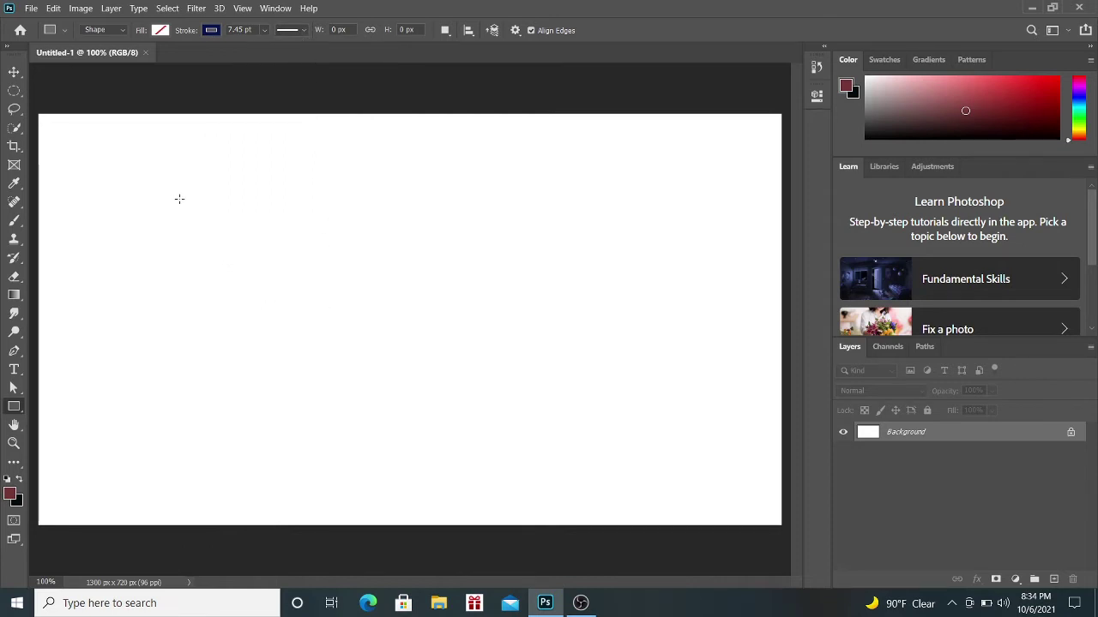
# Draw an 840 × 450 px unfilled navy rectangle across the canvas middle.
pyautogui.moveTo(176, 193); pyautogui.dragTo(653, 450)
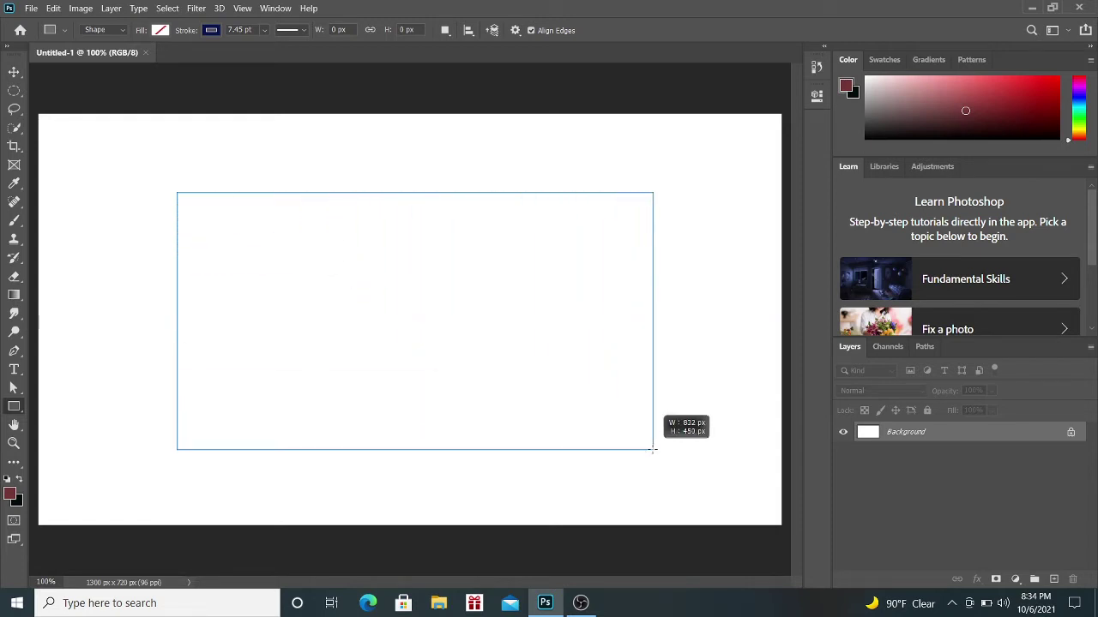
pyautogui.moveTo(653, 450); pyautogui.dragTo(657, 449)
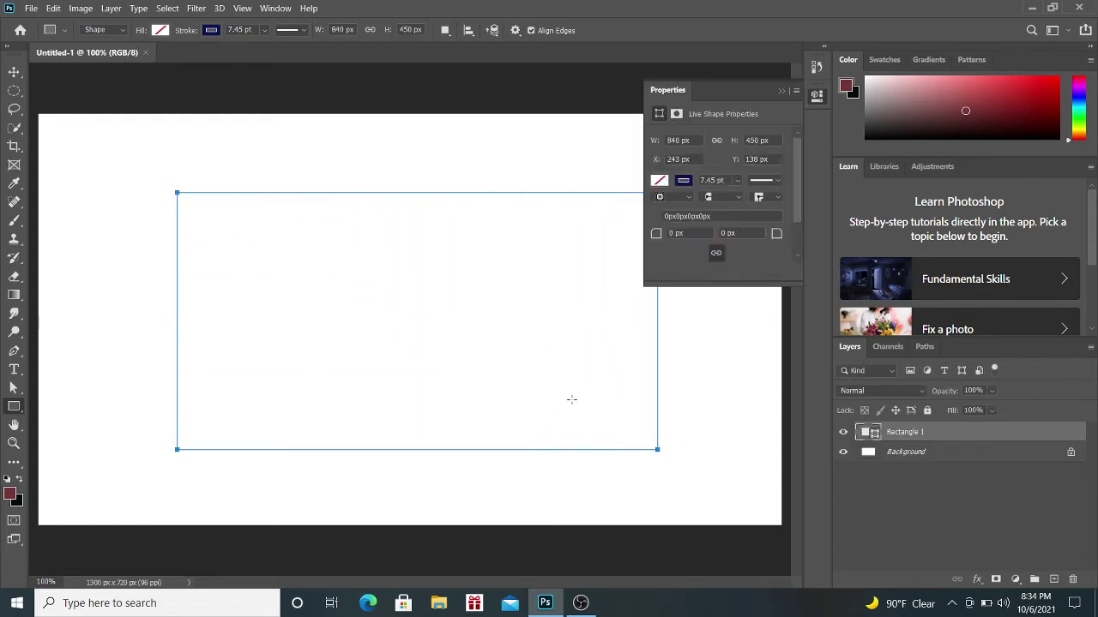
pyautogui.click(781, 91)
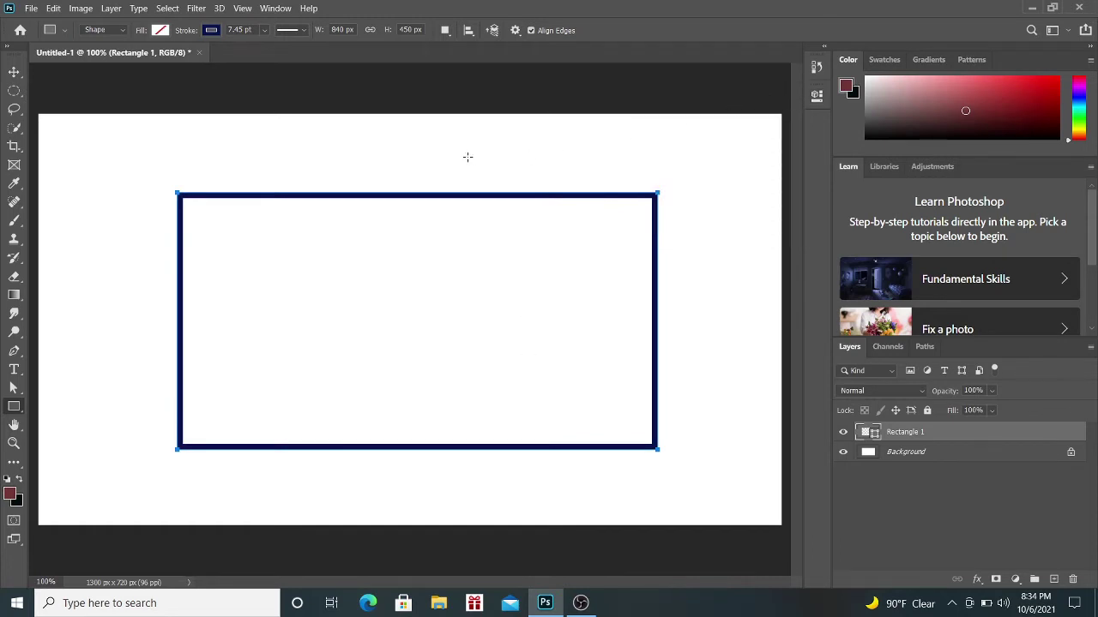
# Centre the rectangle horizontally and vertically on the whole canvas.
pyautogui.hotkey('ctrl', 'a')
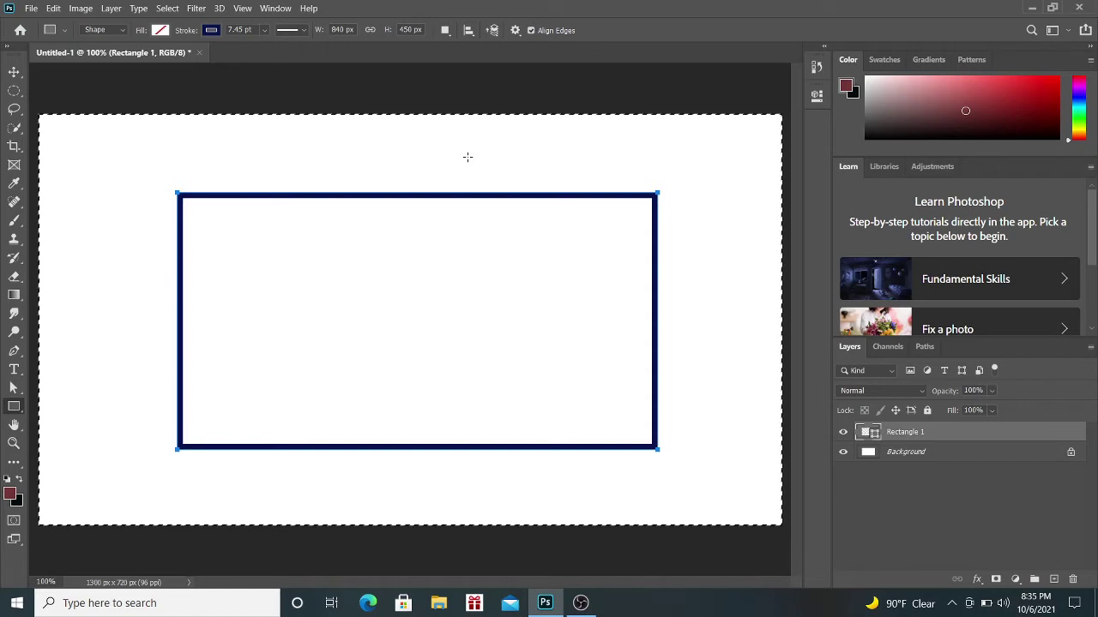
pyautogui.click(14, 72)
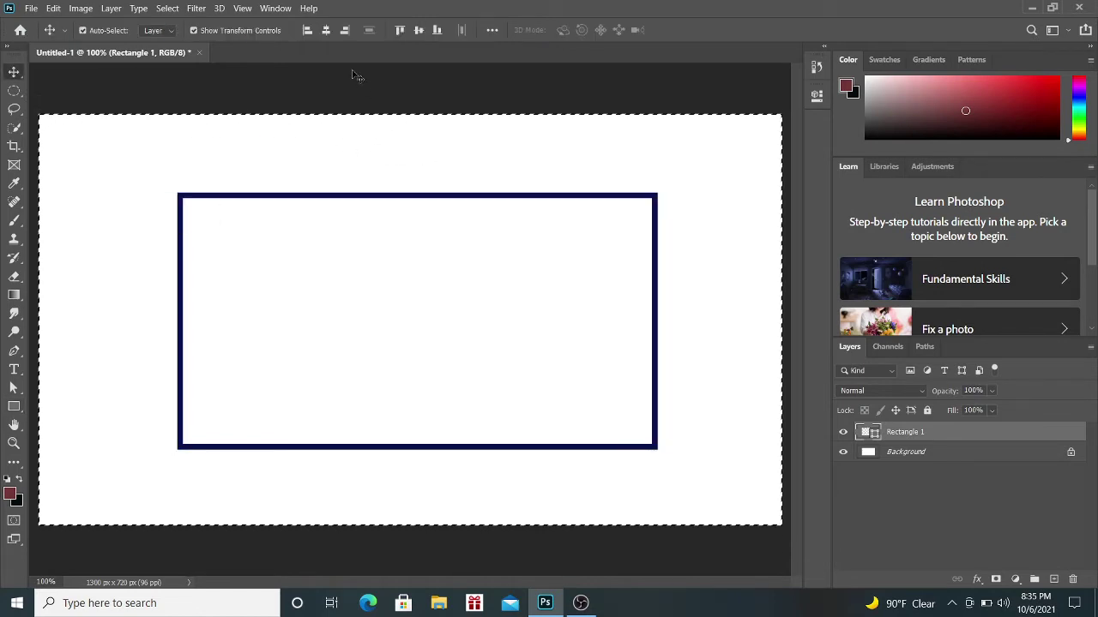
pyautogui.click(327, 33)
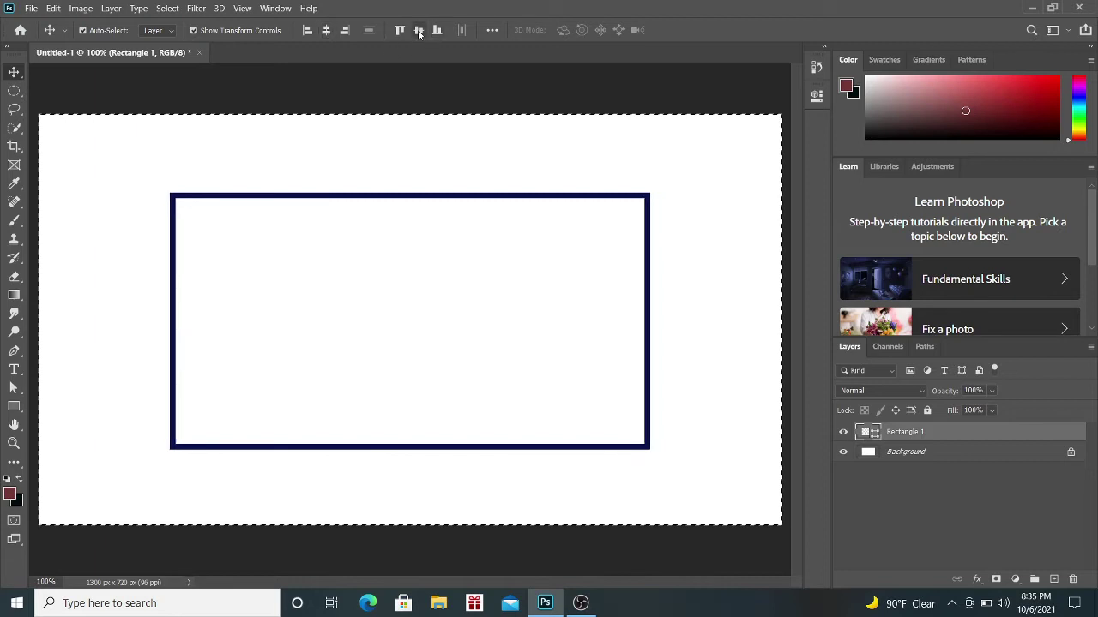
pyautogui.click(419, 31)
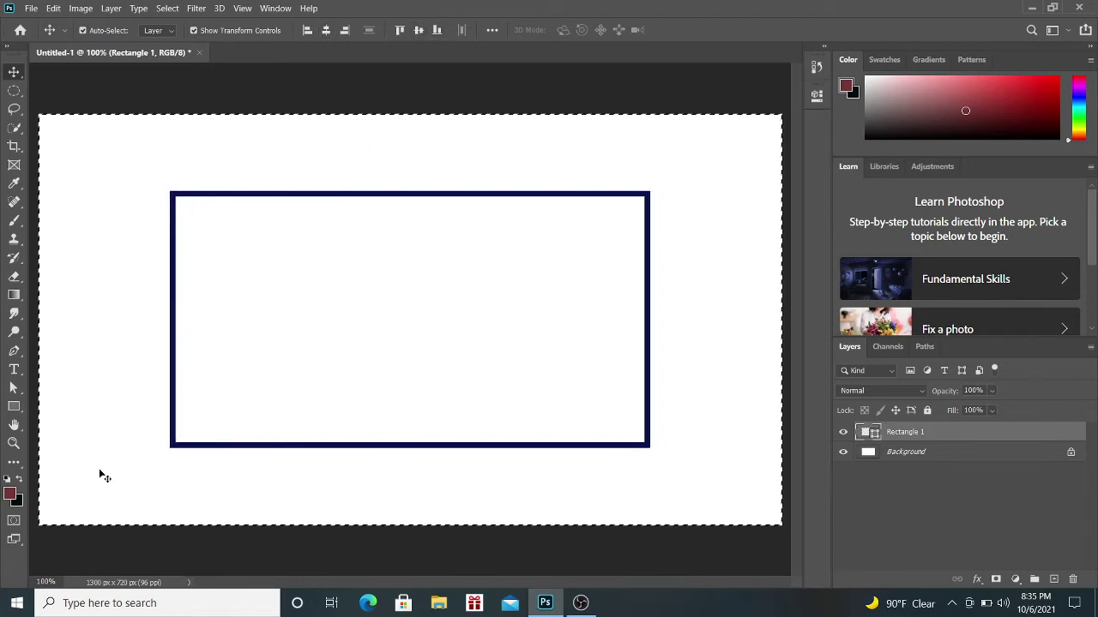
pyautogui.click(14, 406)
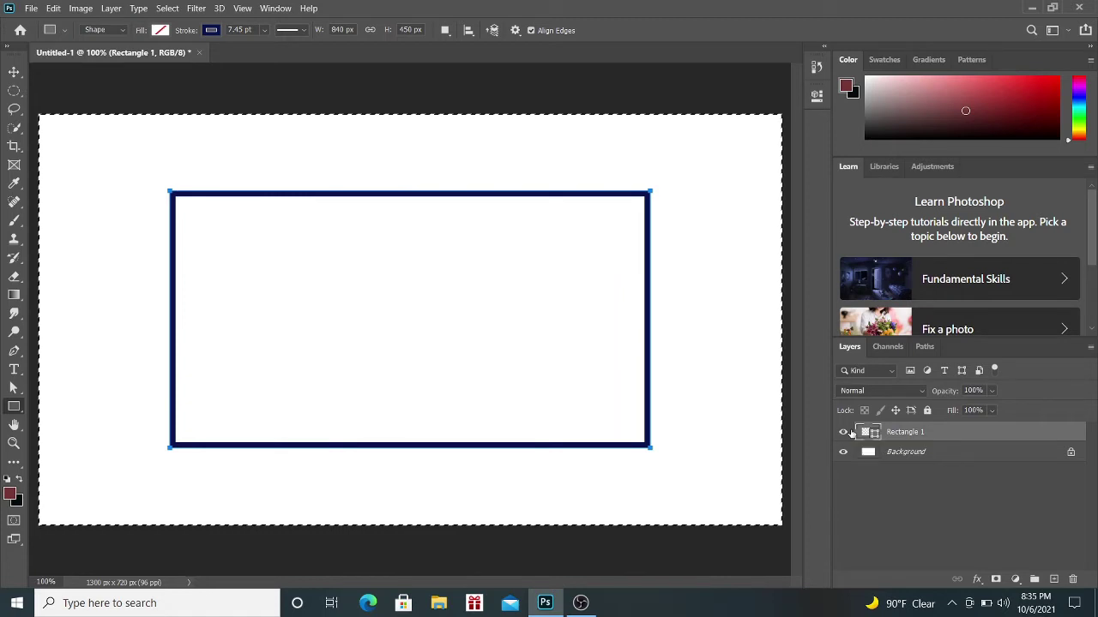
# Duplicate the rectangle layer, clear the selection, and put the copy into Free Transform.
pyautogui.hotkey('ctrl', 'j')
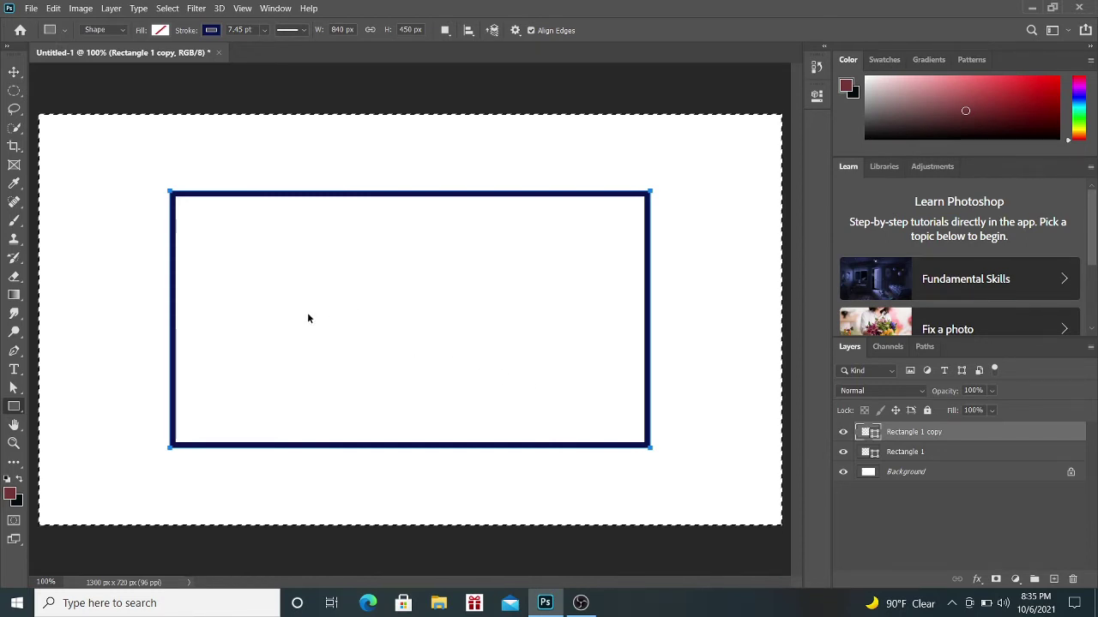
pyautogui.hotkey('ctrl', 'd')
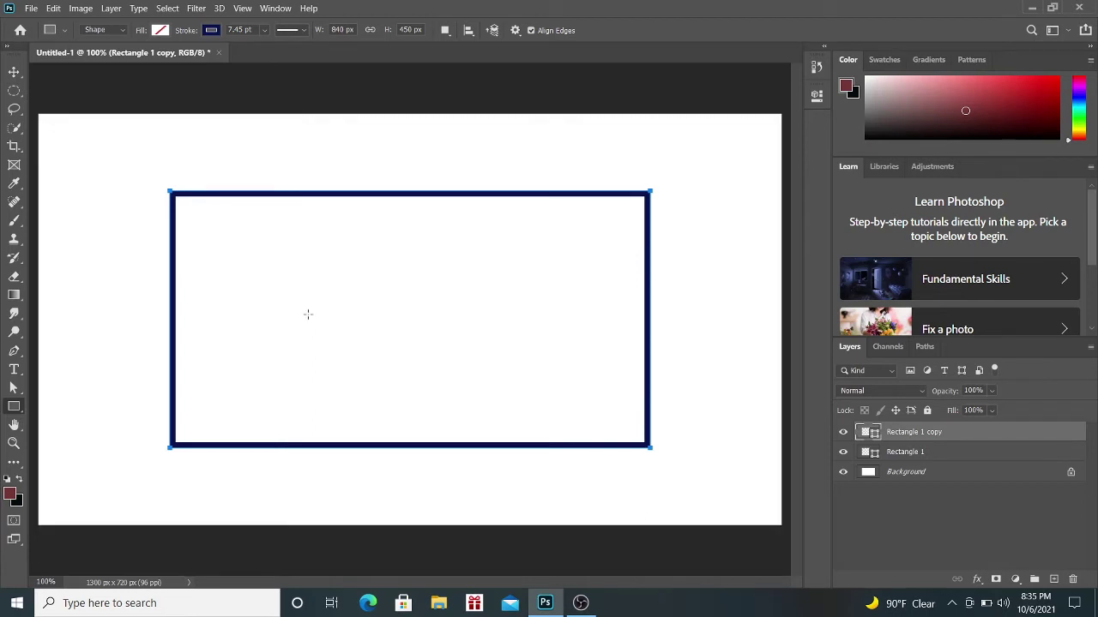
pyautogui.hotkey('ctrl', 't')
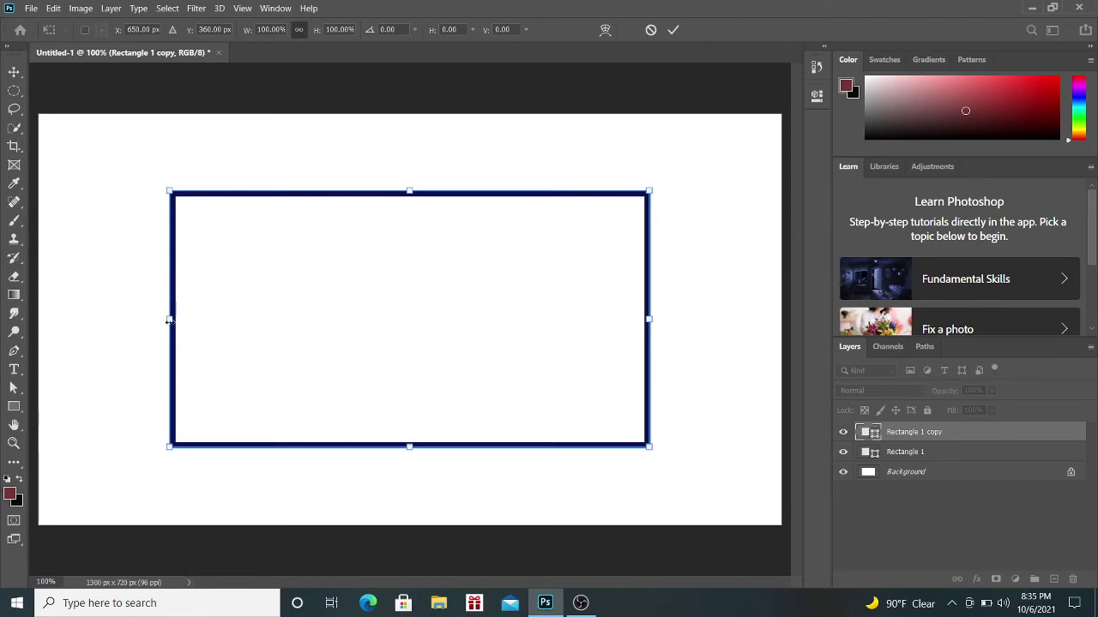
# Pull the copy's four edges inward to about 94.85% × 92.85%, leaving a white gap.
pyautogui.moveTo(169, 320); pyautogui.dragTo(179, 319)
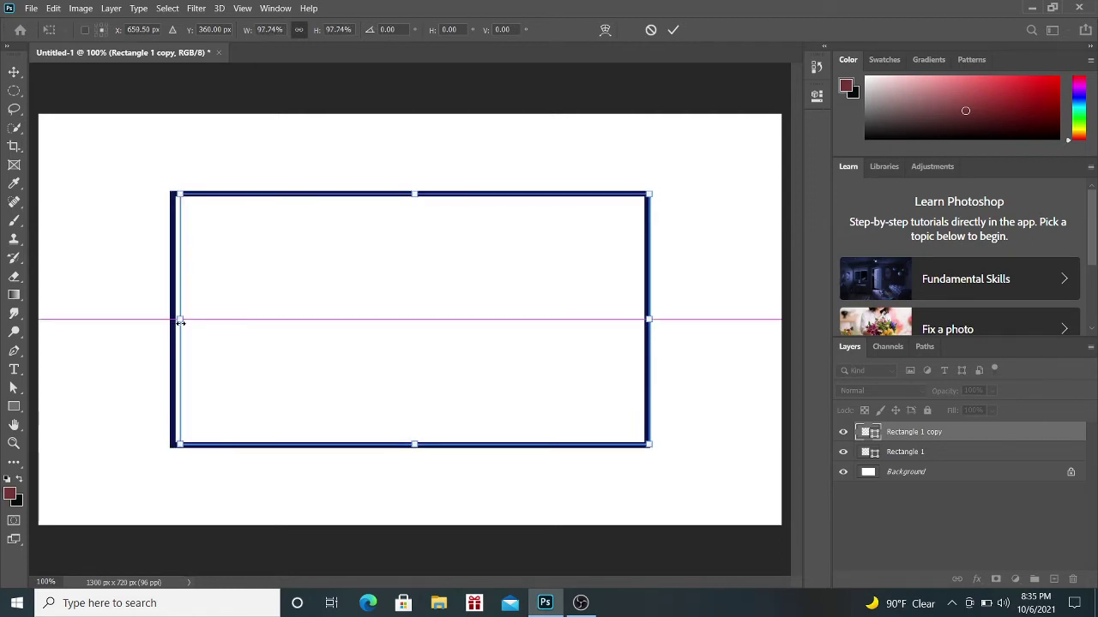
pyautogui.moveTo(414, 194); pyautogui.dragTo(415, 201)
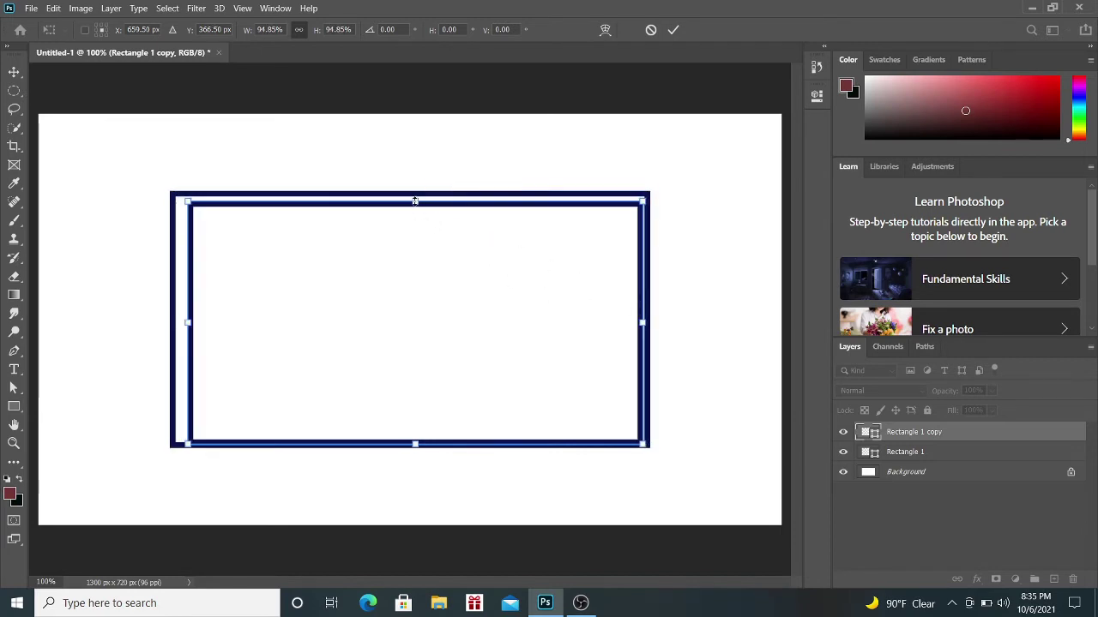
pyautogui.moveTo(414, 200); pyautogui.dragTo(415, 200)
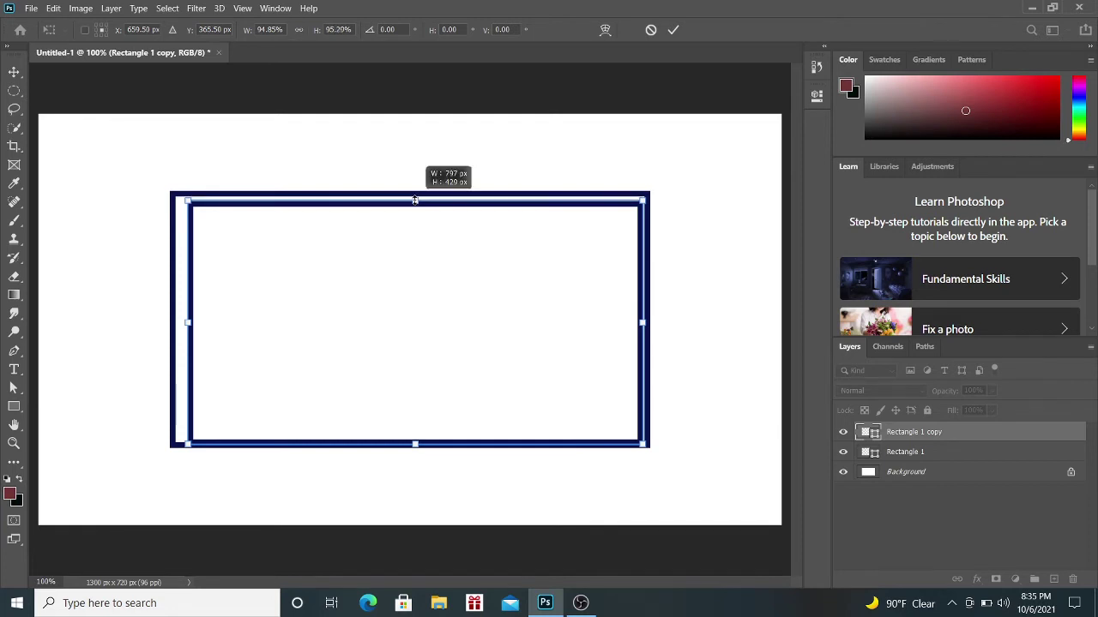
pyautogui.moveTo(641, 323); pyautogui.dragTo(637, 323)
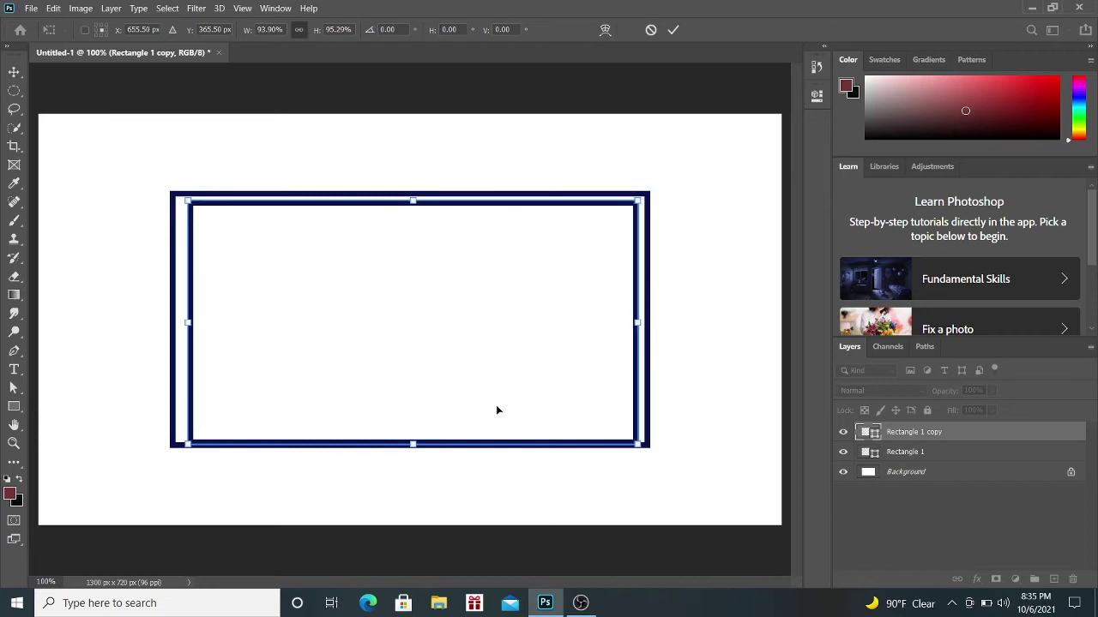
pyautogui.moveTo(411, 444); pyautogui.dragTo(413, 434)
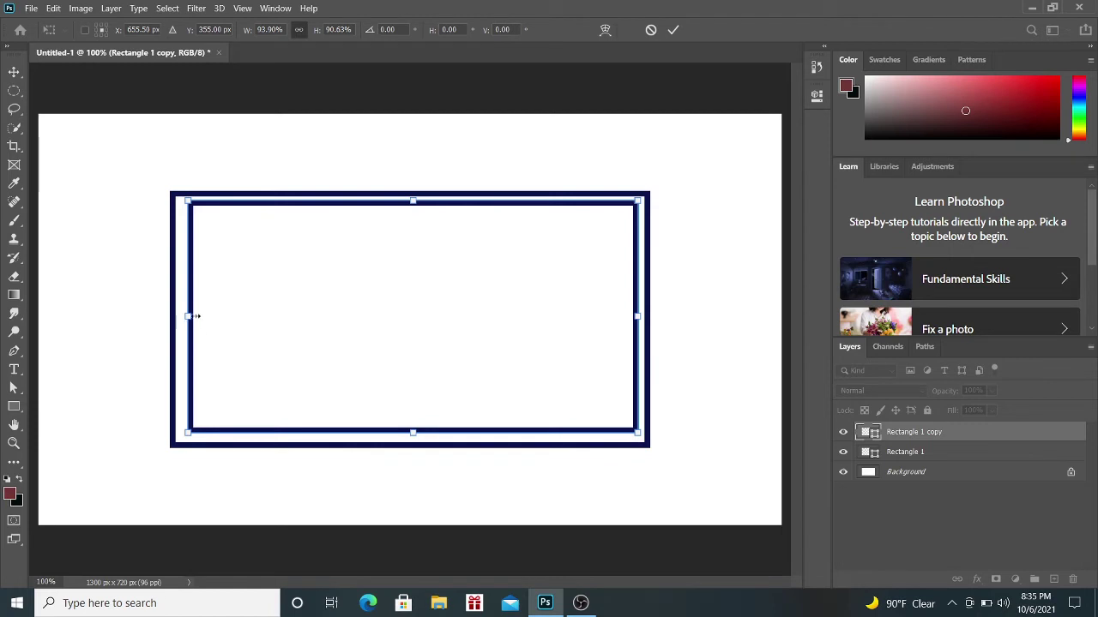
pyautogui.moveTo(187, 316); pyautogui.dragTo(181, 316)
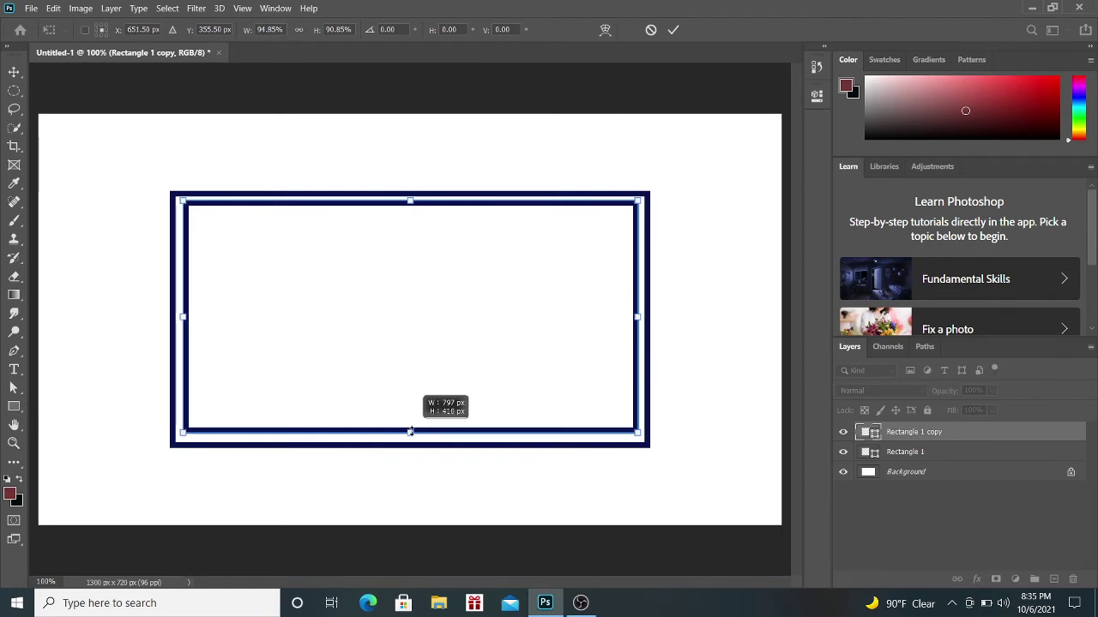
pyautogui.moveTo(410, 433); pyautogui.dragTo(411, 436)
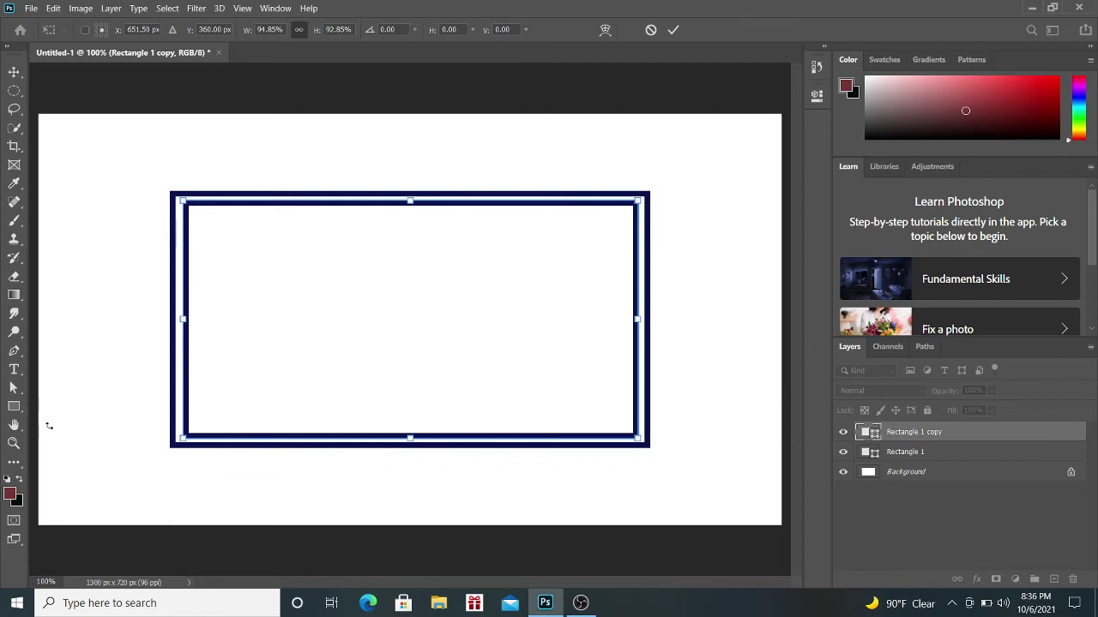
# Thin the inner rectangle's stroke to 4.85 pt, then switch to the Custom Shape Tool.
pyautogui.click(15, 406)
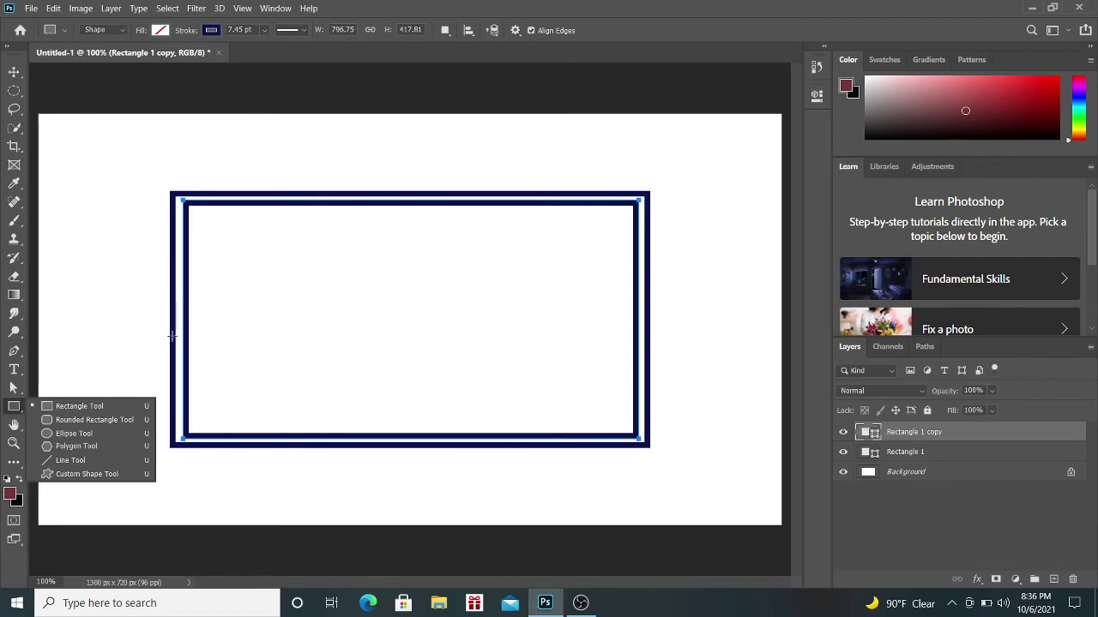
pyautogui.click(85, 406)
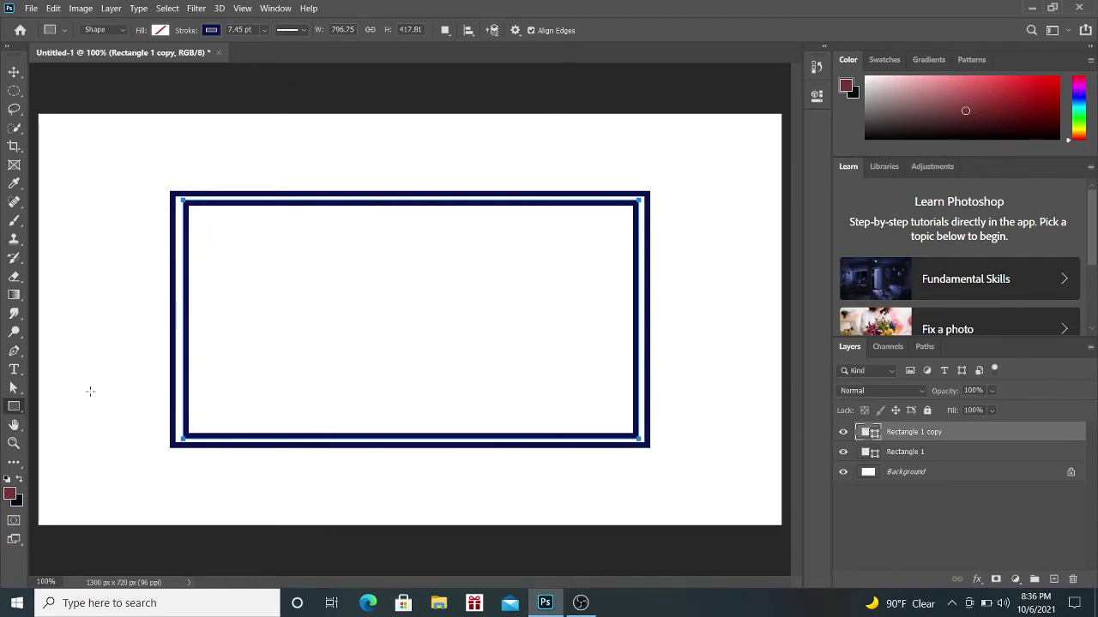
pyautogui.click(264, 30)
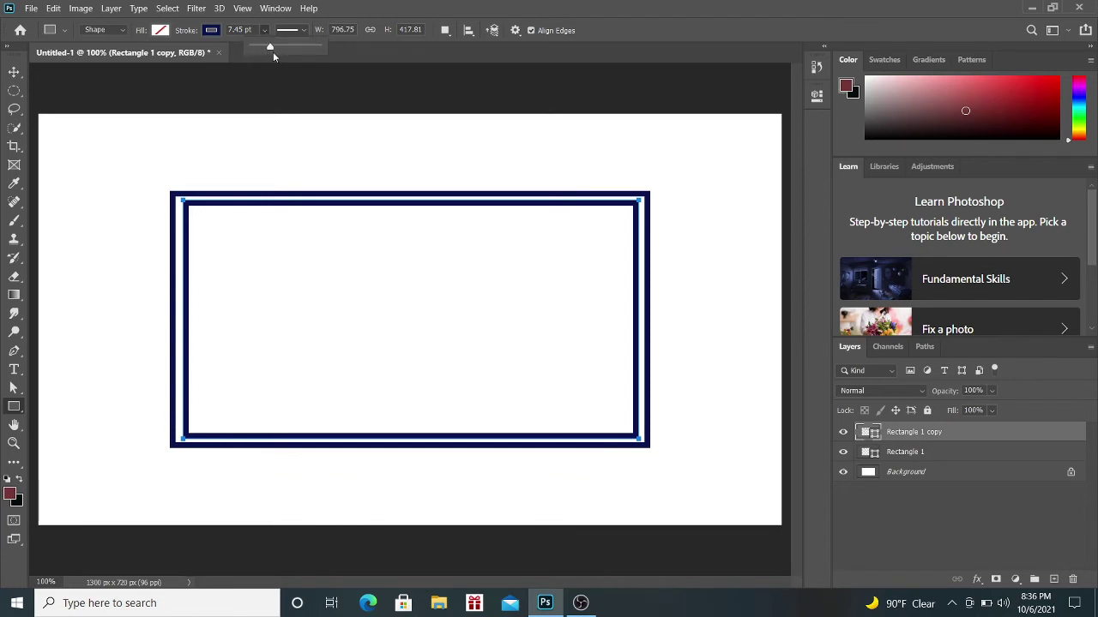
pyautogui.moveTo(271, 48); pyautogui.dragTo(268, 48)
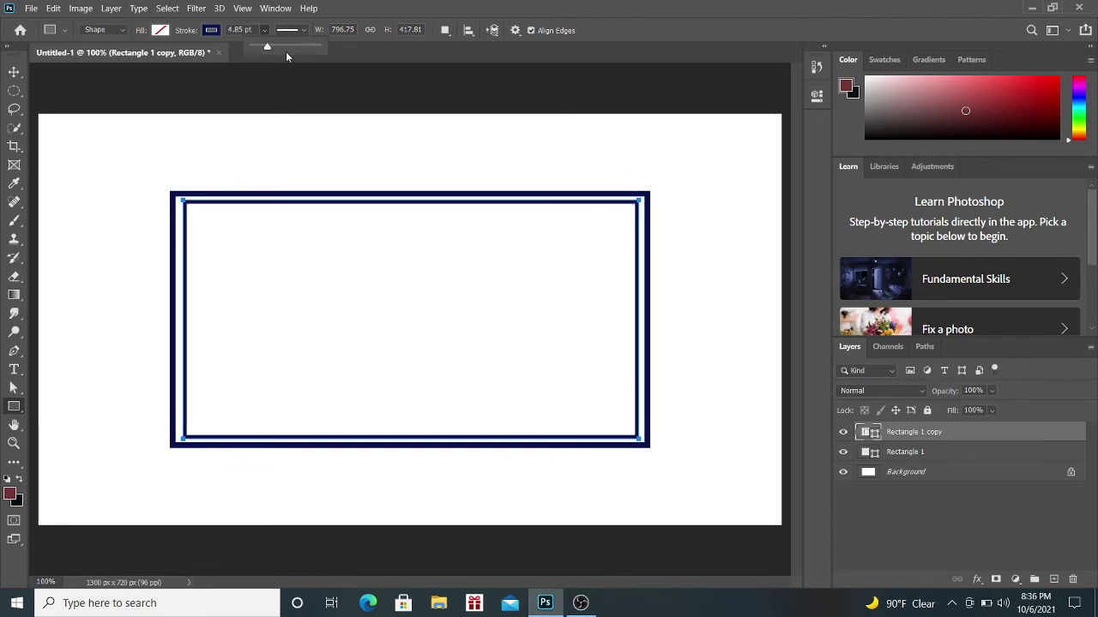
pyautogui.press('Return')
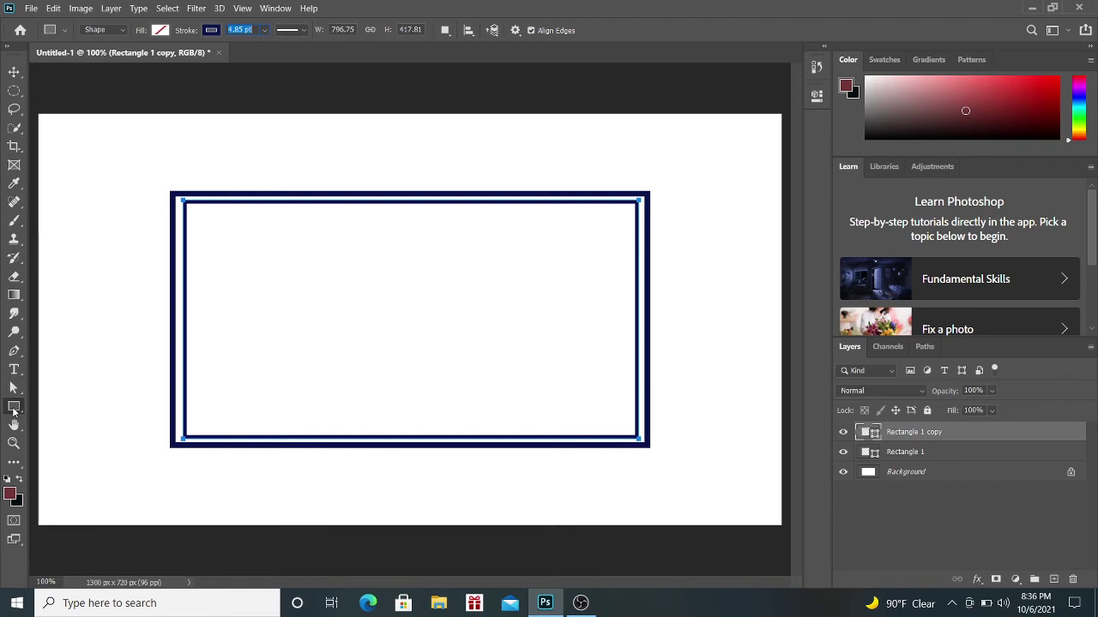
pyautogui.rightClick(13, 411)
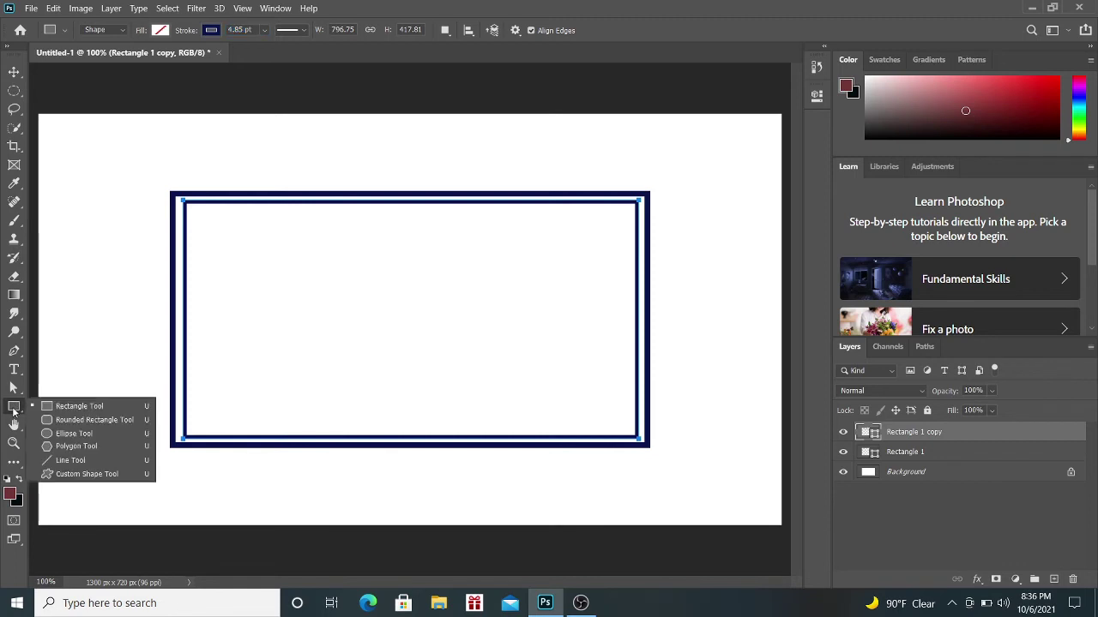
pyautogui.click(63, 476)
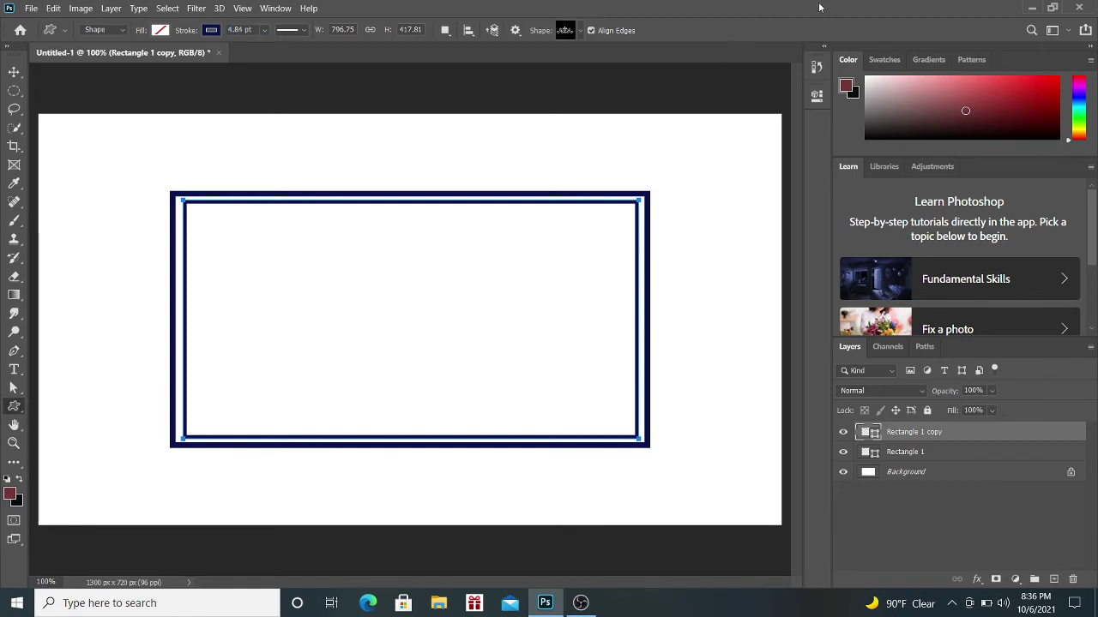
# Open the custom shape library, browse the Grime Vector Pack, LightBulb and Music sets, and reach Ornaments.
pyautogui.click(566, 32)
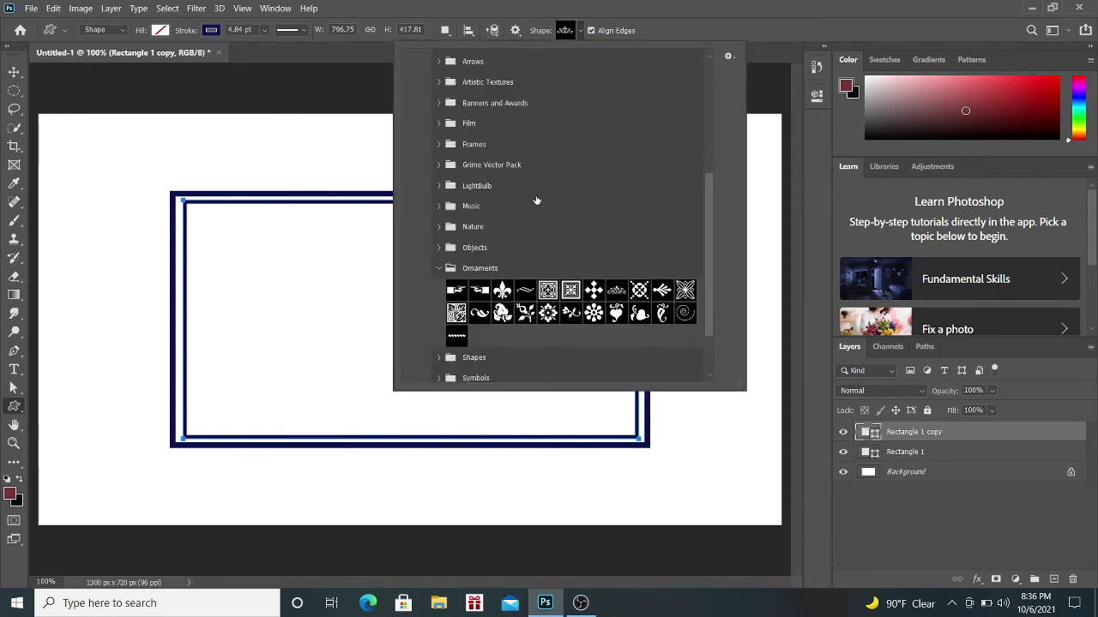
pyautogui.click(440, 163)
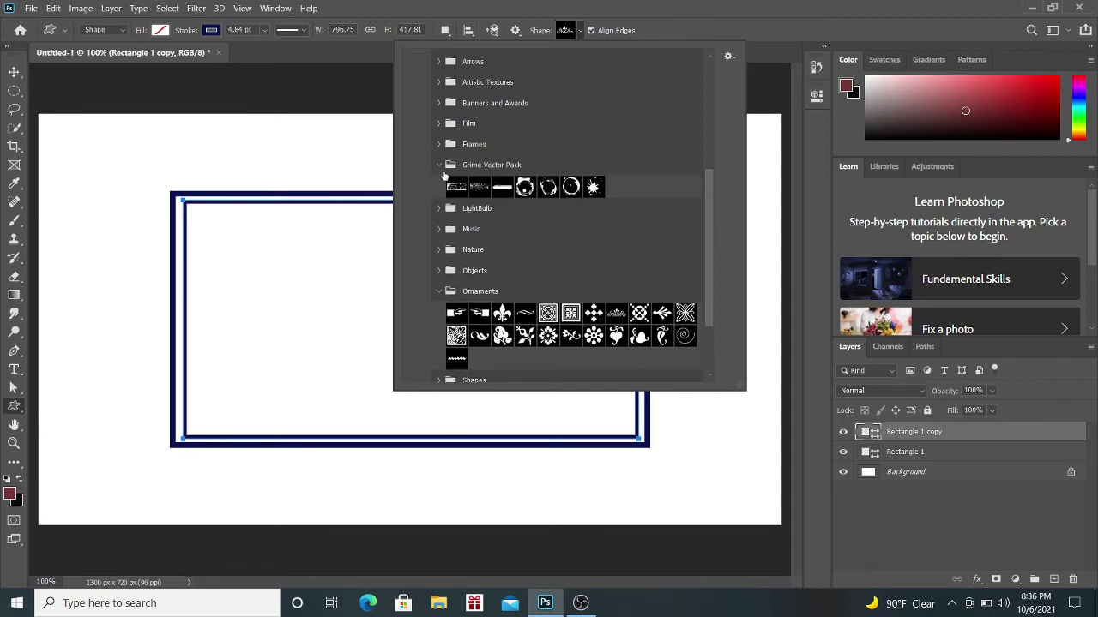
pyautogui.click(439, 208)
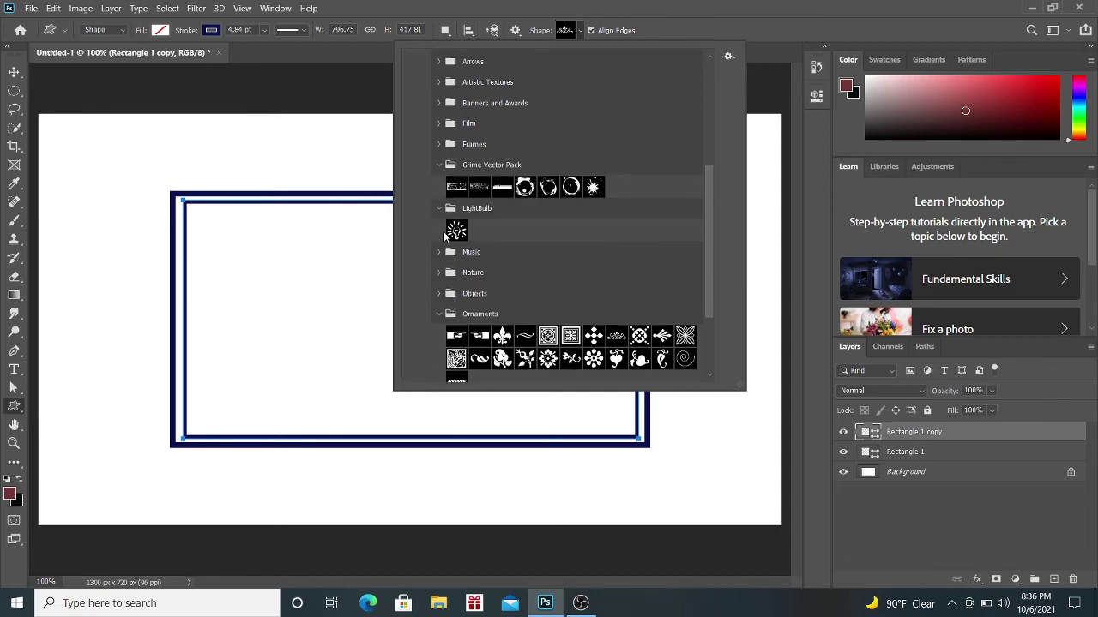
pyautogui.click(439, 252)
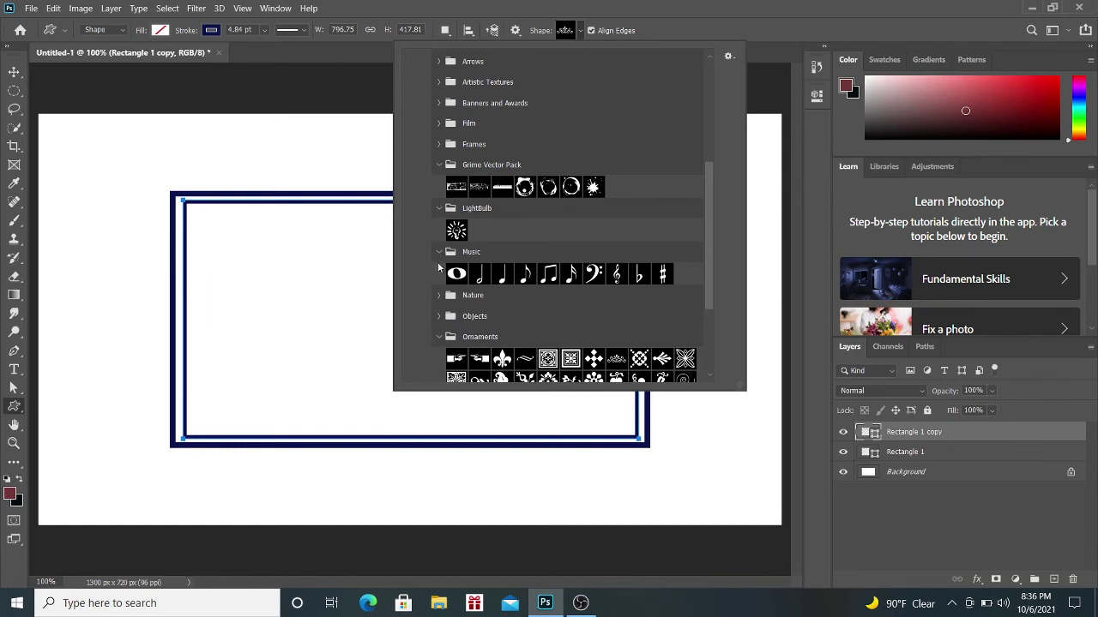
pyautogui.click(439, 252)
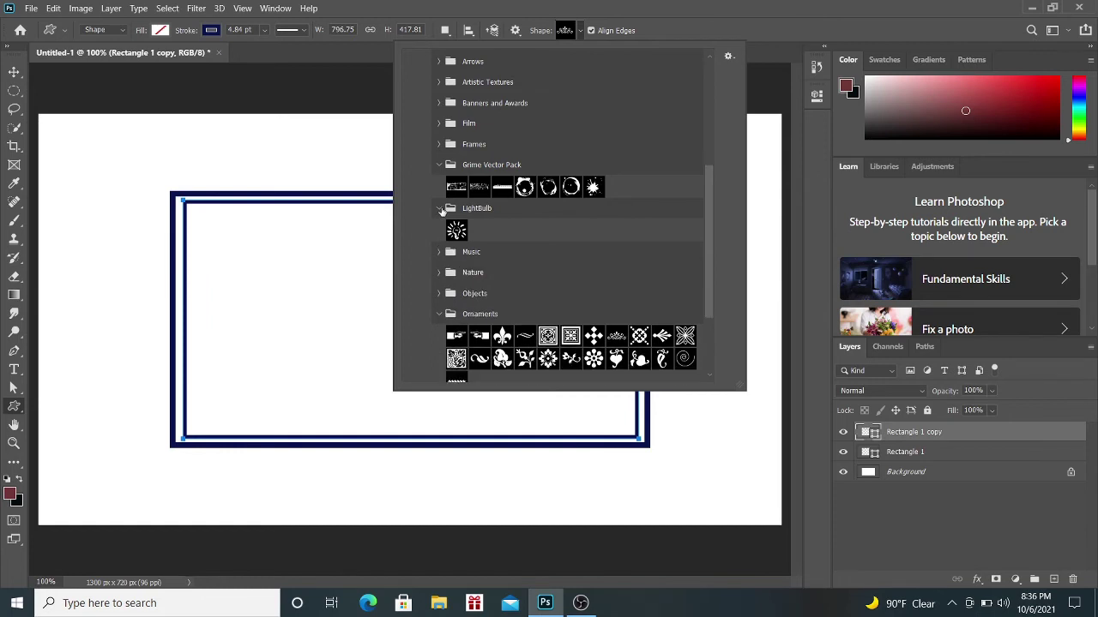
pyautogui.click(439, 208)
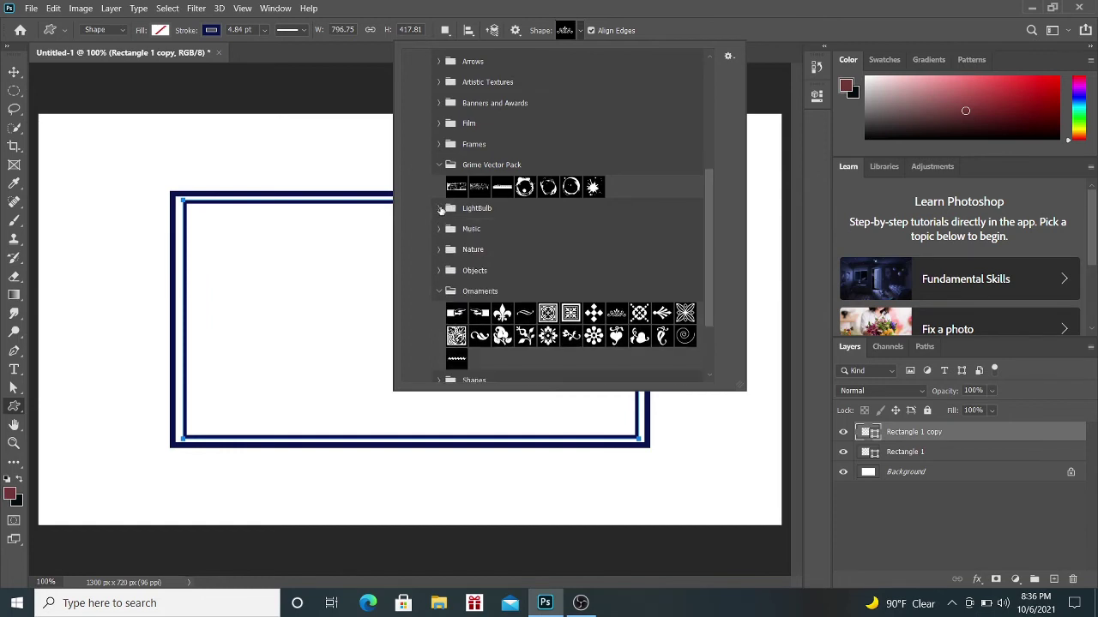
pyautogui.click(439, 165)
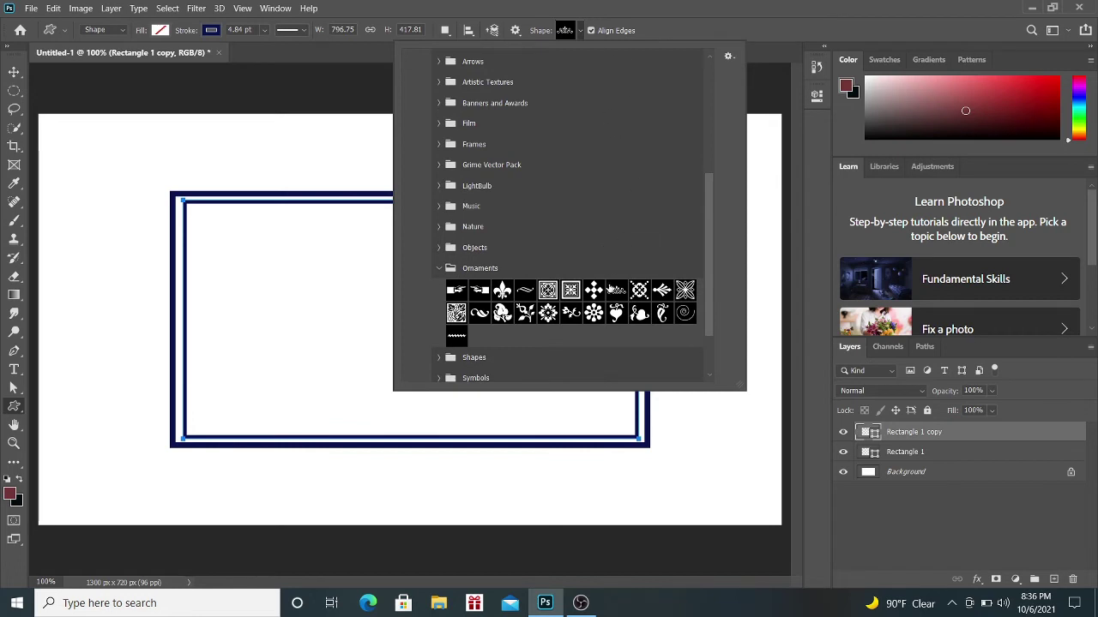
# Draw the Ornaments swirl, then scale it to 79.38% and rotate it −50.61° into the top-left corner.
pyautogui.moveTo(616, 290); pyautogui.dragTo(105, 163)
pyautogui.moveTo(99, 161); pyautogui.dragTo(218, 273)
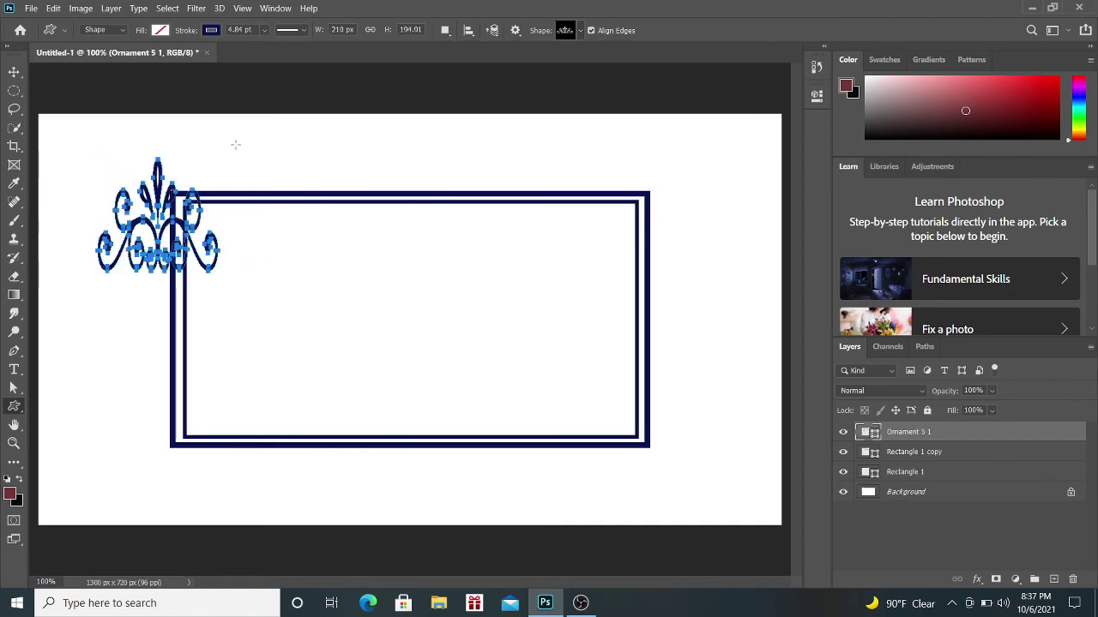
pyautogui.hotkey('ctrl', 't')
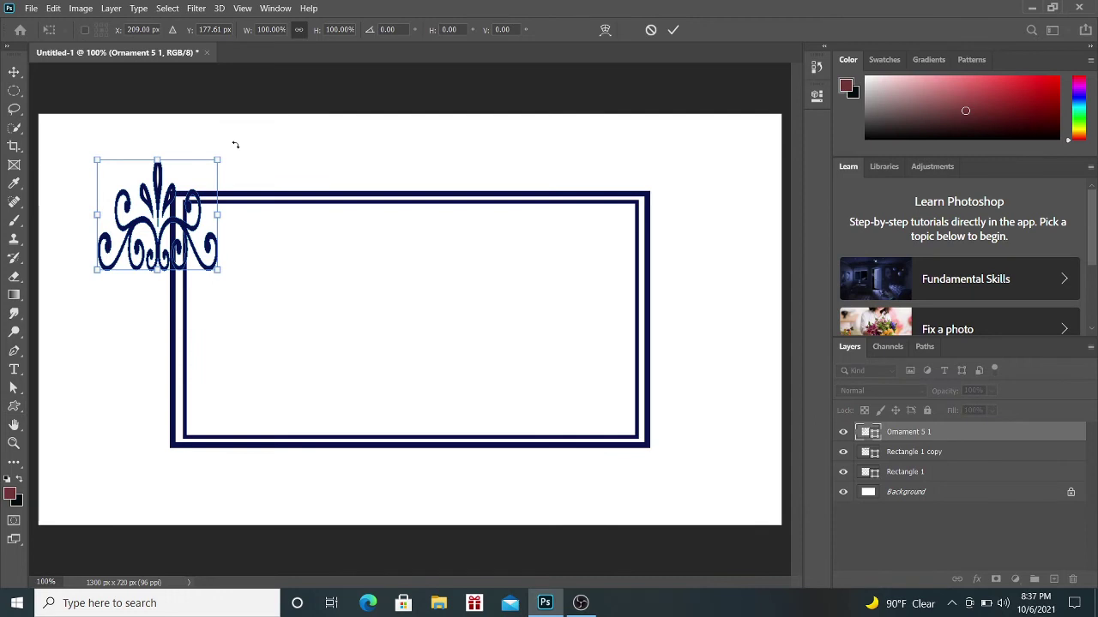
pyautogui.moveTo(248, 261); pyautogui.dragTo(214, 220)
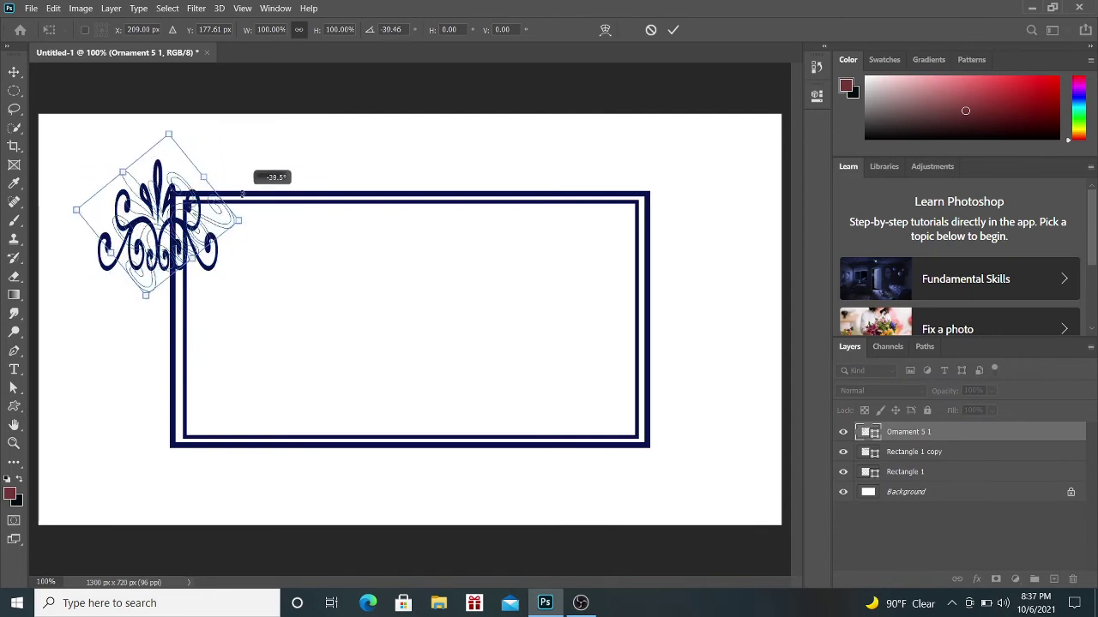
pyautogui.moveTo(121, 192)
pyautogui.mouseDown()
pyautogui.moveTo(243, 257)
pyautogui.moveTo(247, 241)
pyautogui.mouseUp()
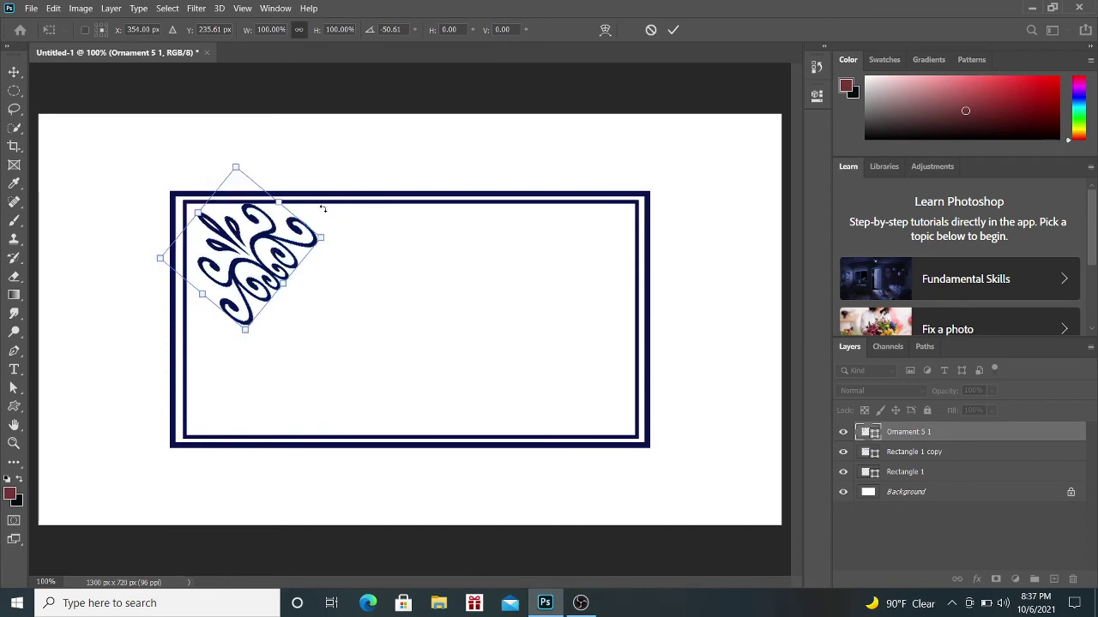
pyautogui.moveTo(281, 202); pyautogui.dragTo(263, 221)
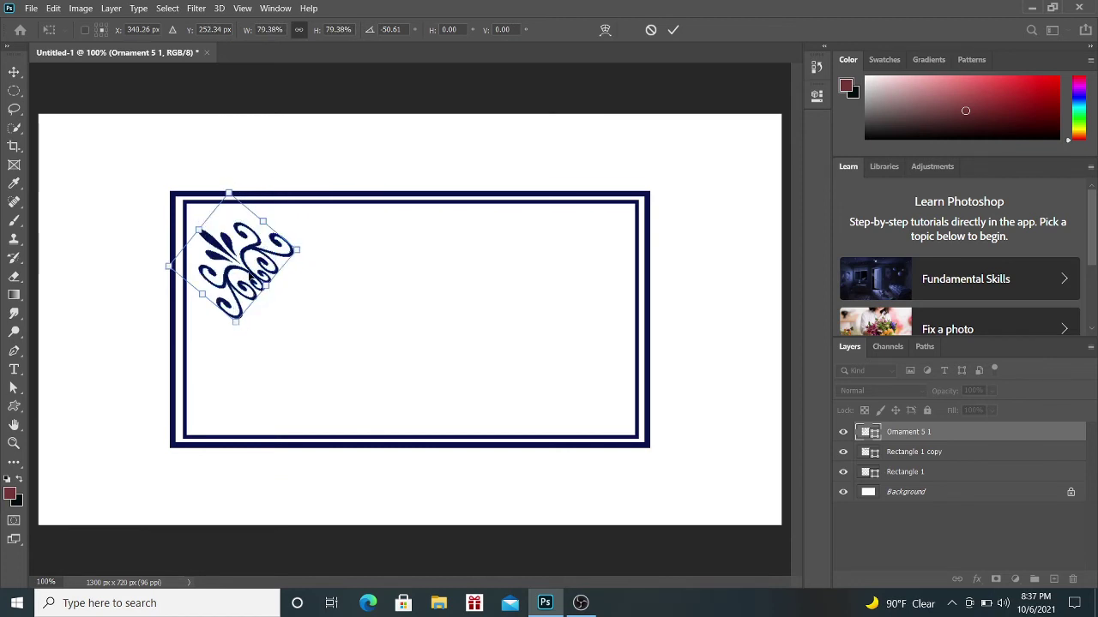
pyautogui.moveTo(255, 273); pyautogui.dragTo(248, 225)
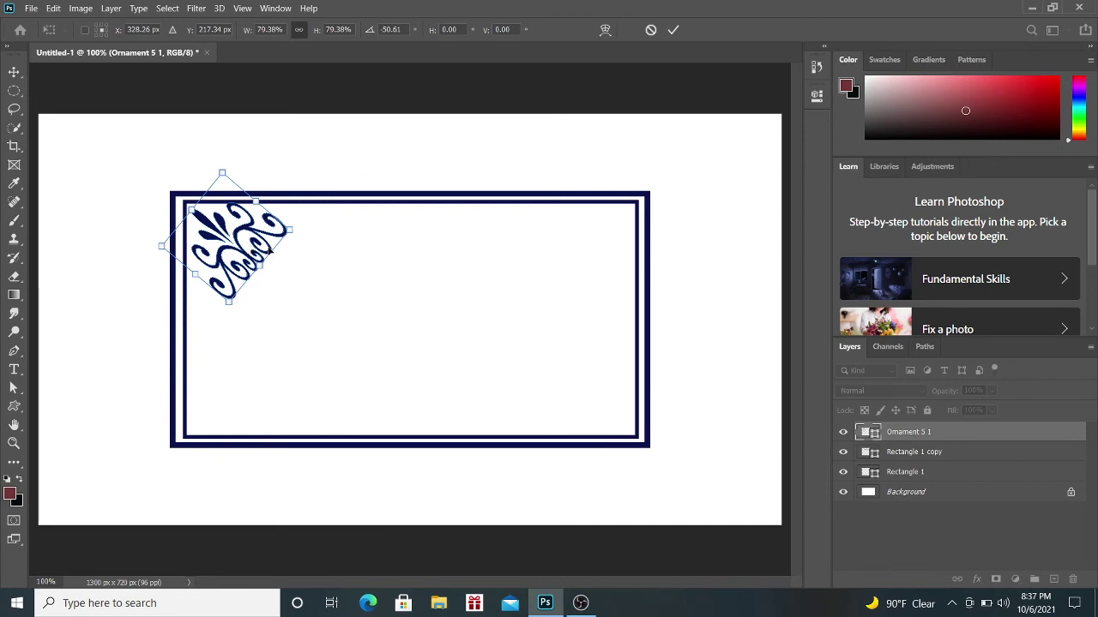
pyautogui.moveTo(249, 247); pyautogui.dragTo(236, 247)
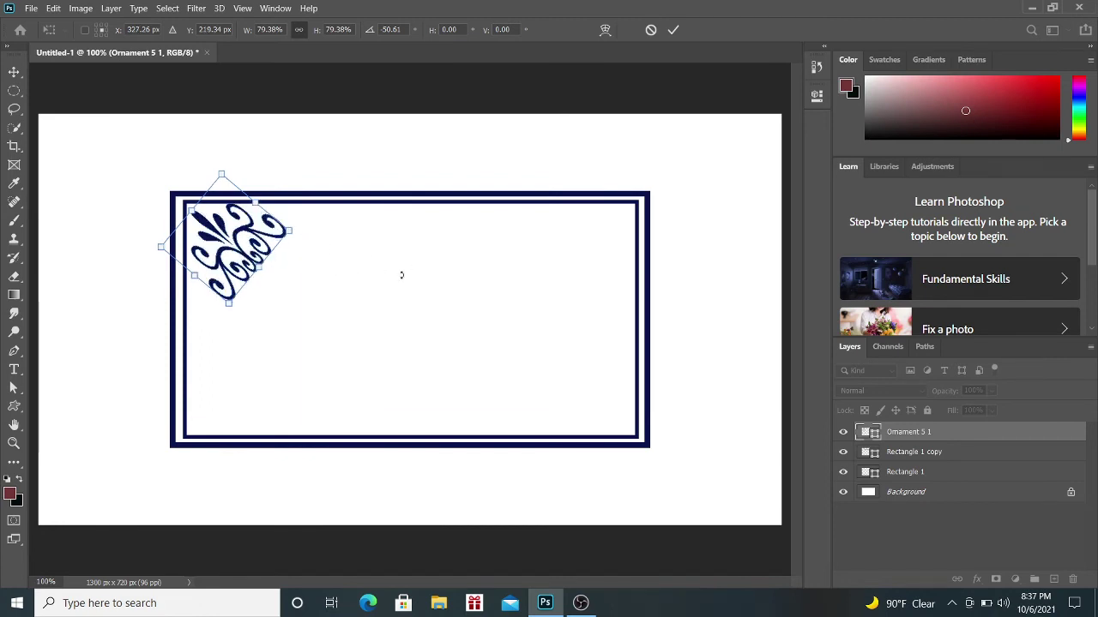
# Commit the ornament, duplicate it, and rotate the copy −84.08° into the bottom-left corner.
pyautogui.press('Return')
pyautogui.click(982, 456)
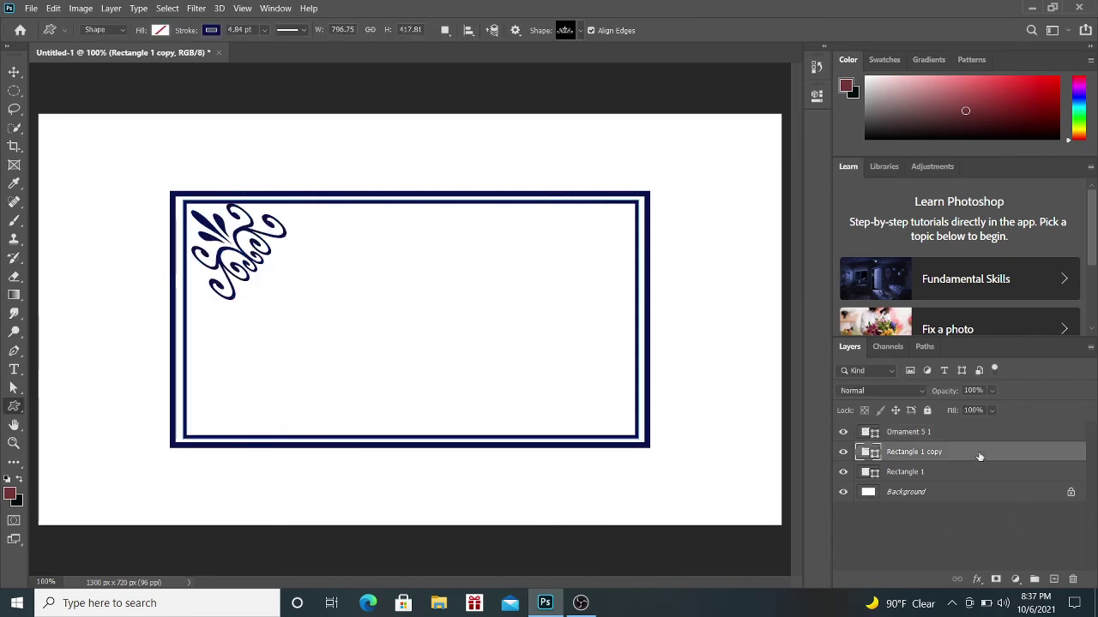
pyautogui.click(956, 432)
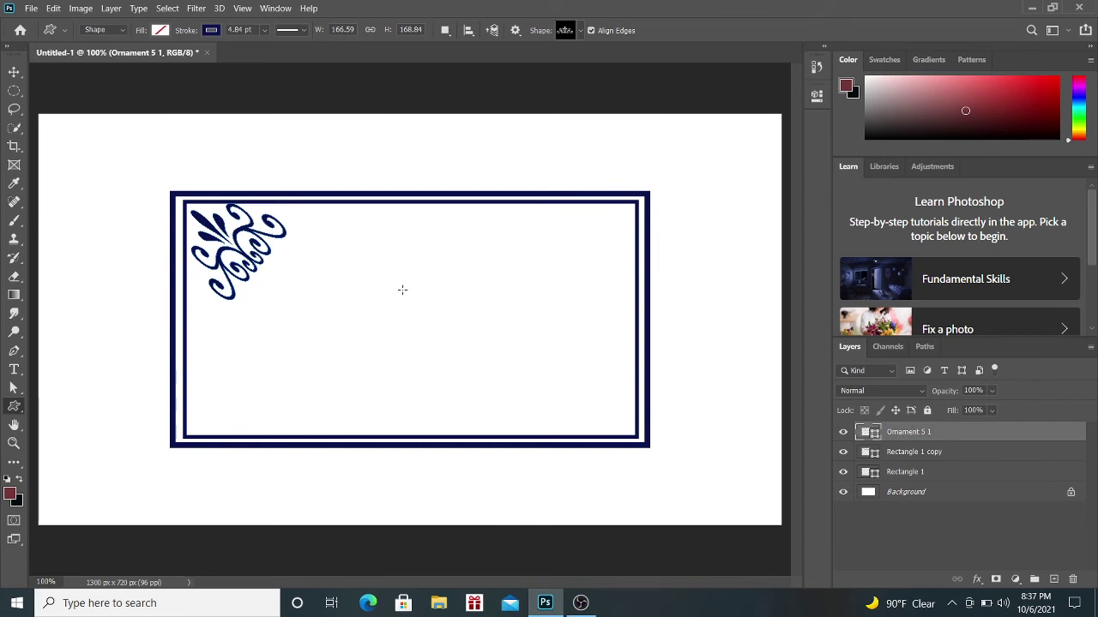
pyautogui.hotkey('ctrl', 'j')
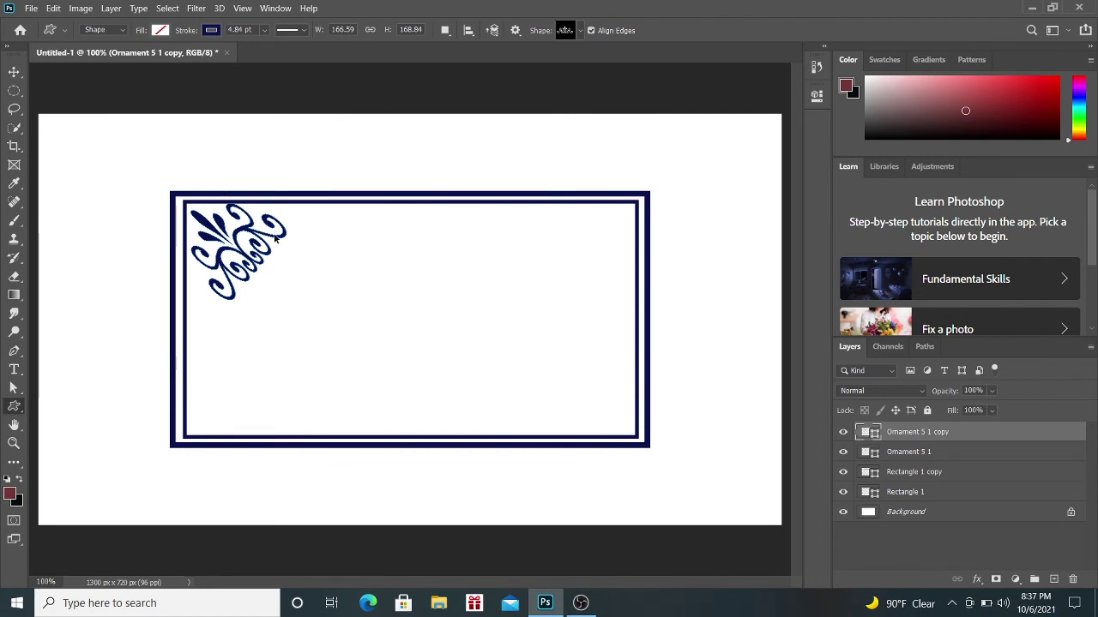
pyautogui.hotkey('ctrl', 't')
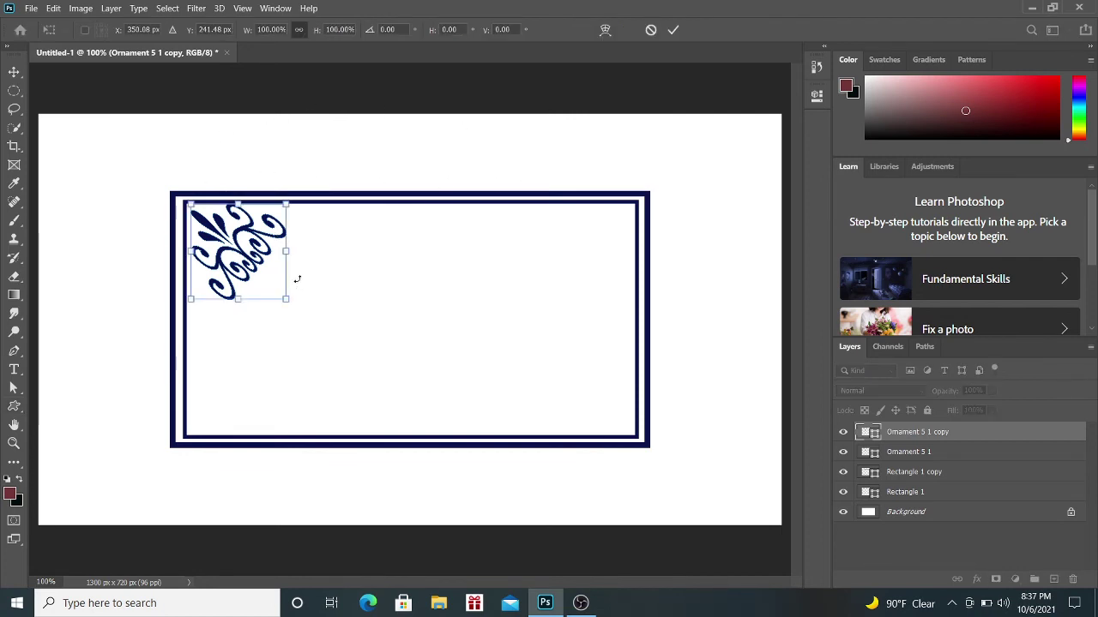
pyautogui.moveTo(297, 279); pyautogui.dragTo(281, 177)
pyautogui.moveTo(223, 253); pyautogui.dragTo(223, 399)
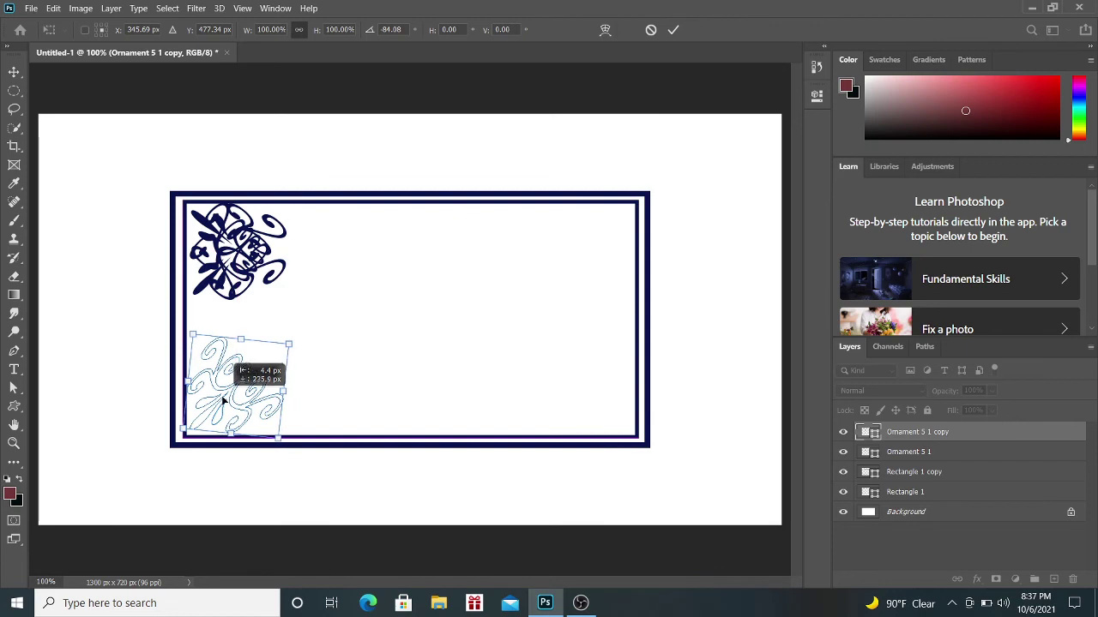
pyautogui.moveTo(223, 400); pyautogui.dragTo(223, 409)
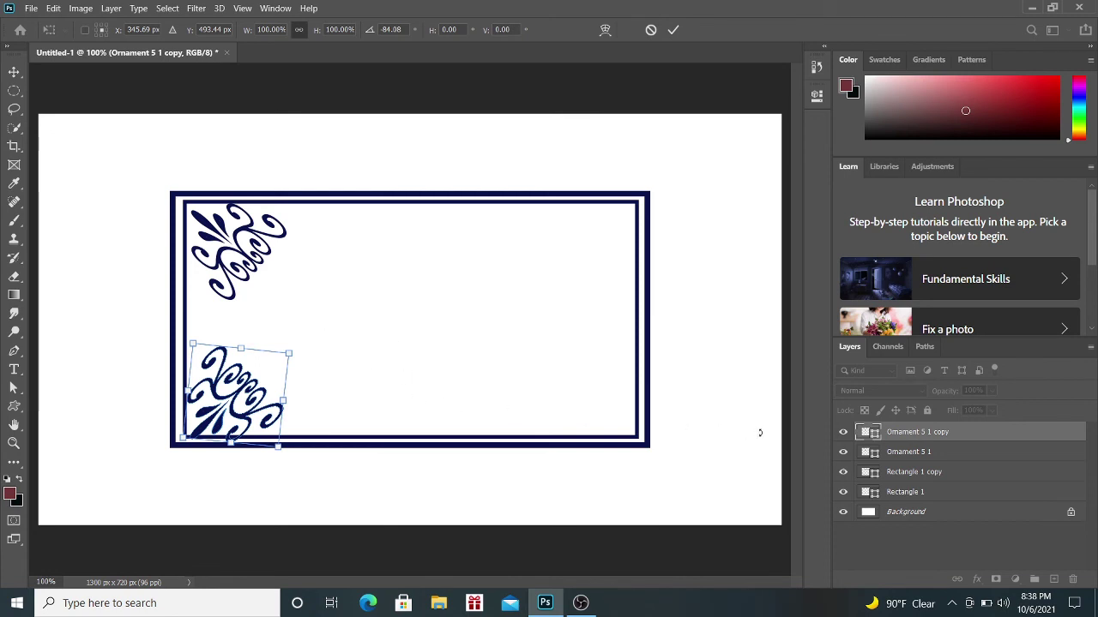
# Duplicate both left ornaments, flip the copies horizontally, and move them to the right corners.
pyautogui.press('Return')
pyautogui.click(957, 455)
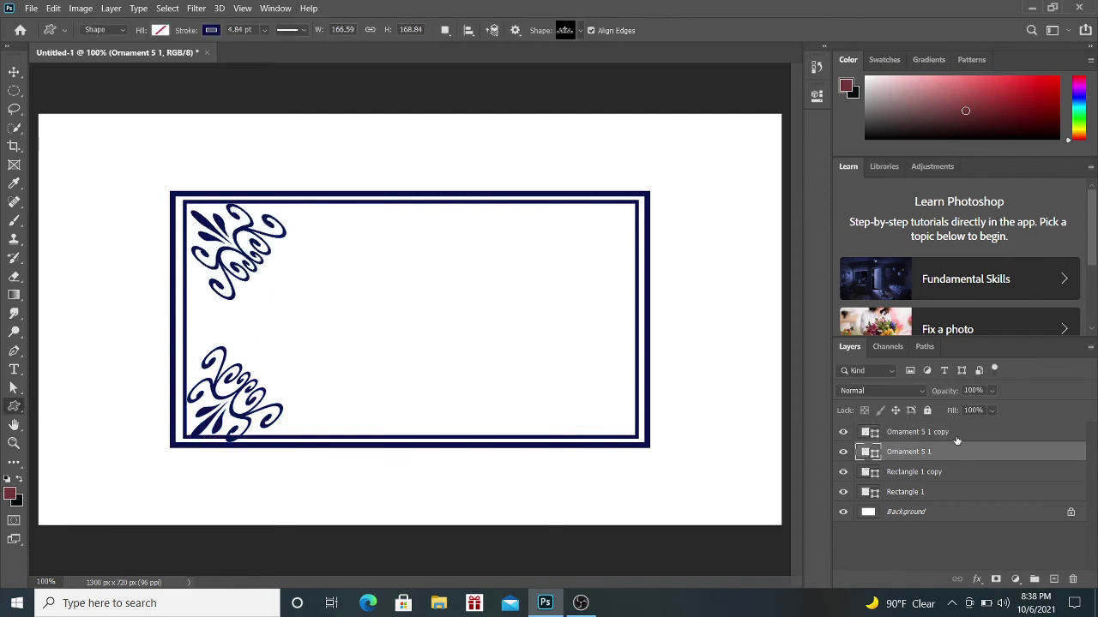
pyautogui.click(956, 436)
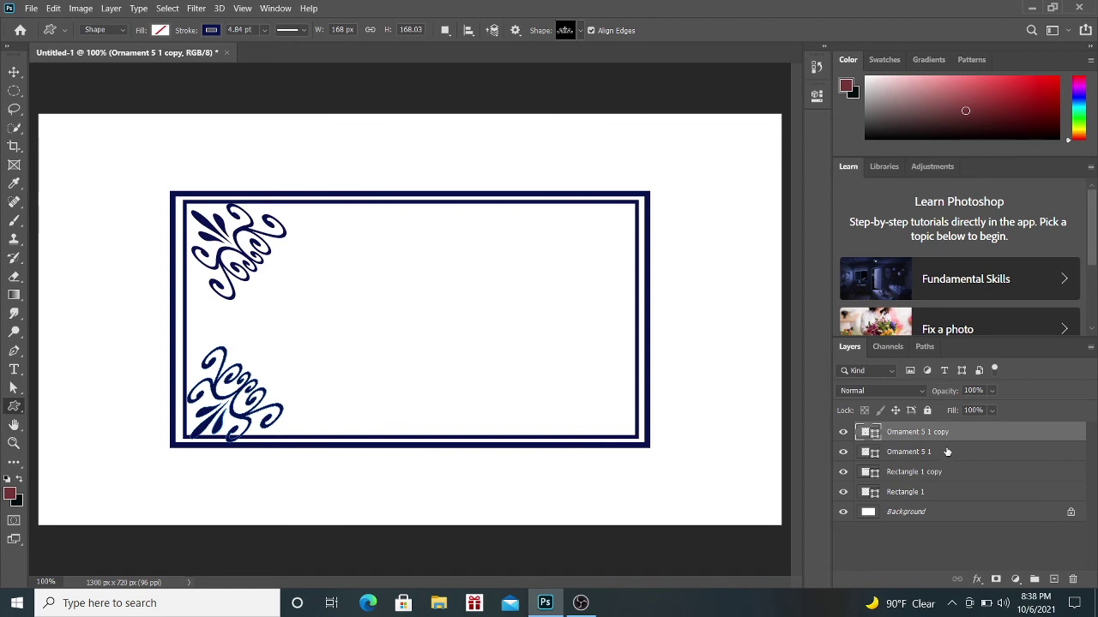
pyautogui.keyDown('shift'); pyautogui.click(947, 452); pyautogui.keyUp('shift')
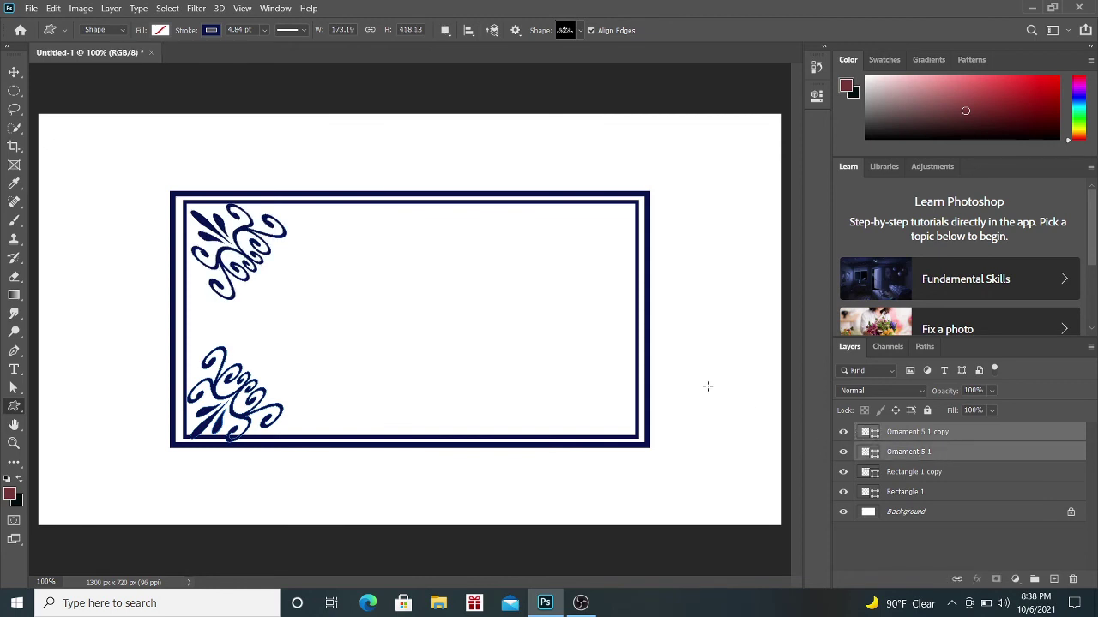
pyautogui.hotkey('ctrl', 'j')
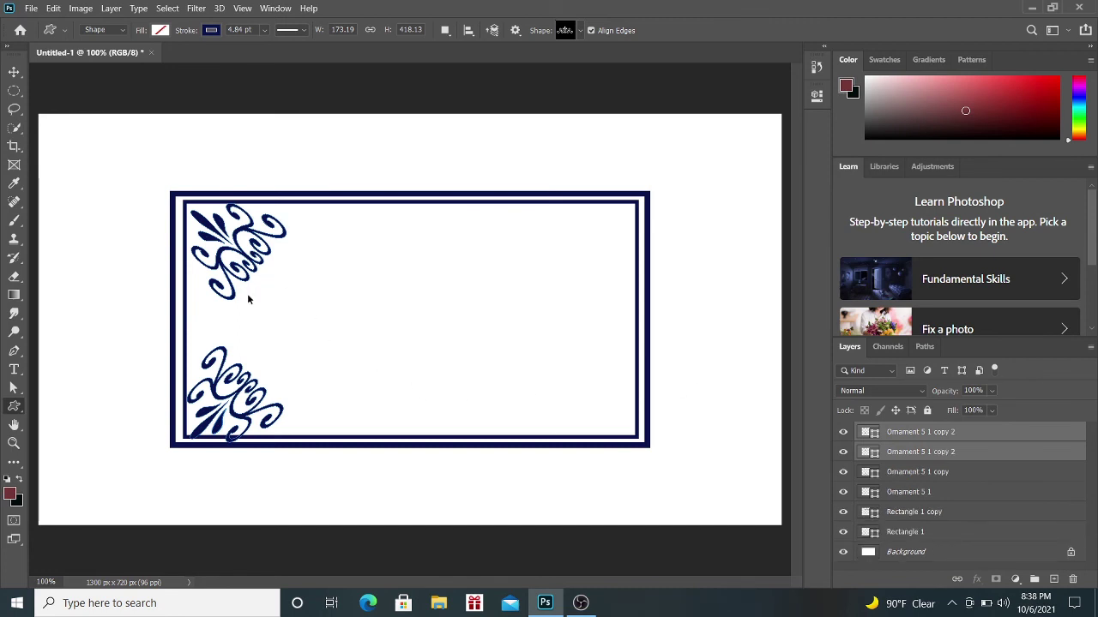
pyautogui.hotkey('ctrl', 't')
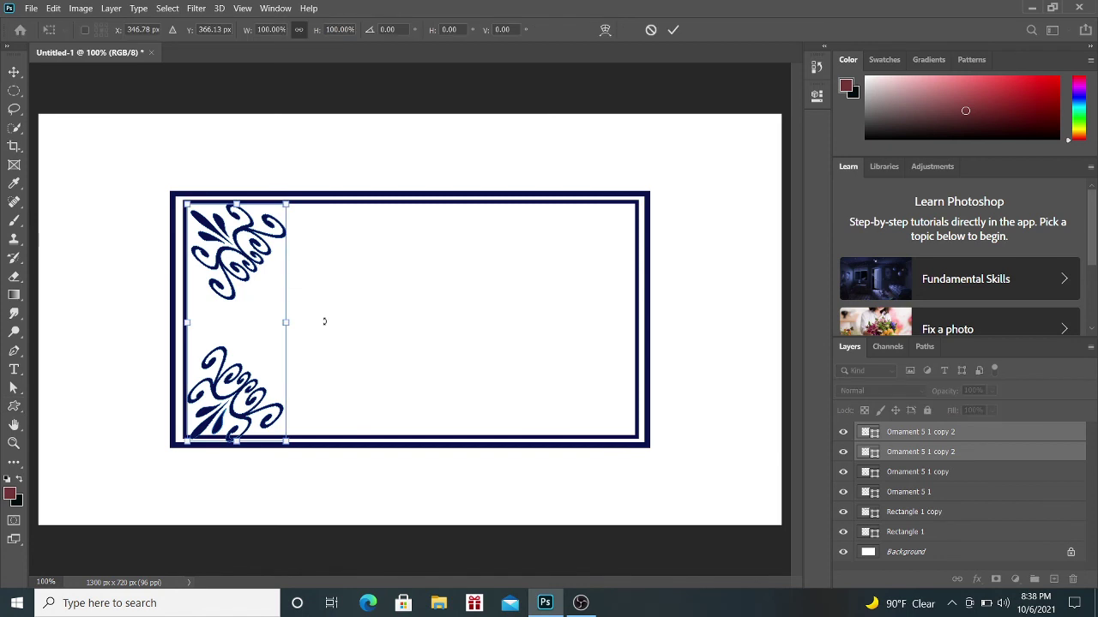
pyautogui.rightClick(245, 312)
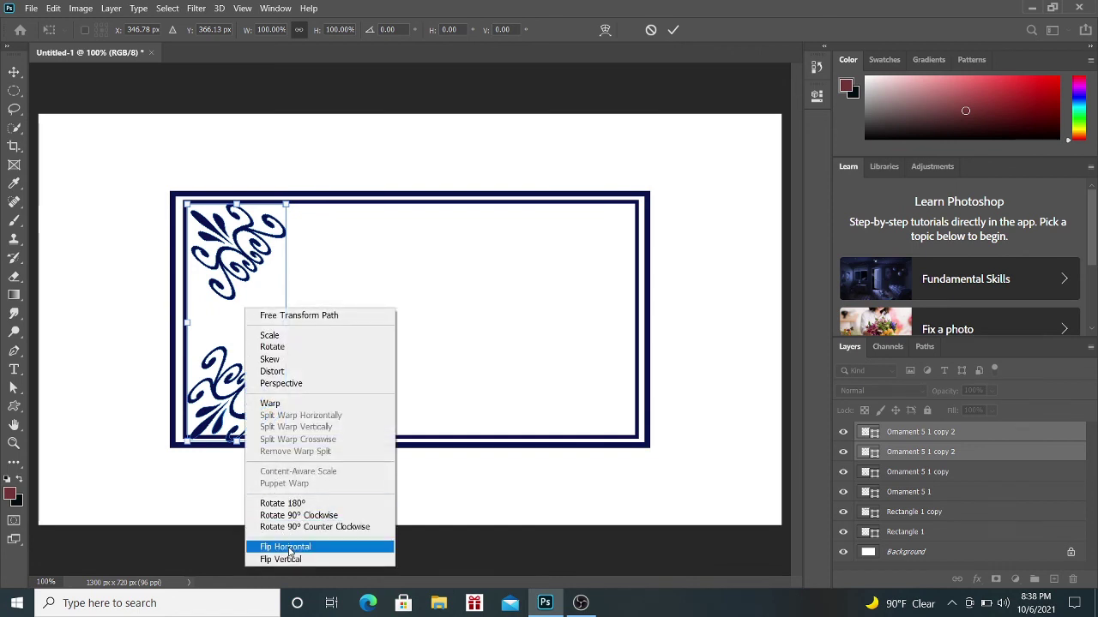
pyautogui.click(288, 548)
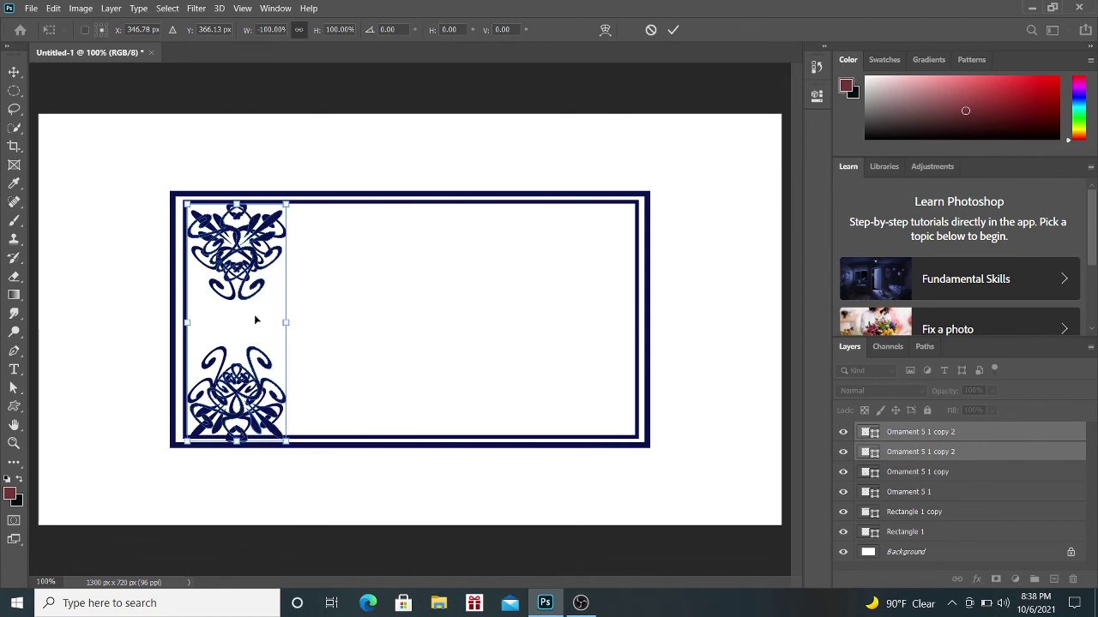
pyautogui.moveTo(256, 323); pyautogui.dragTo(605, 318)
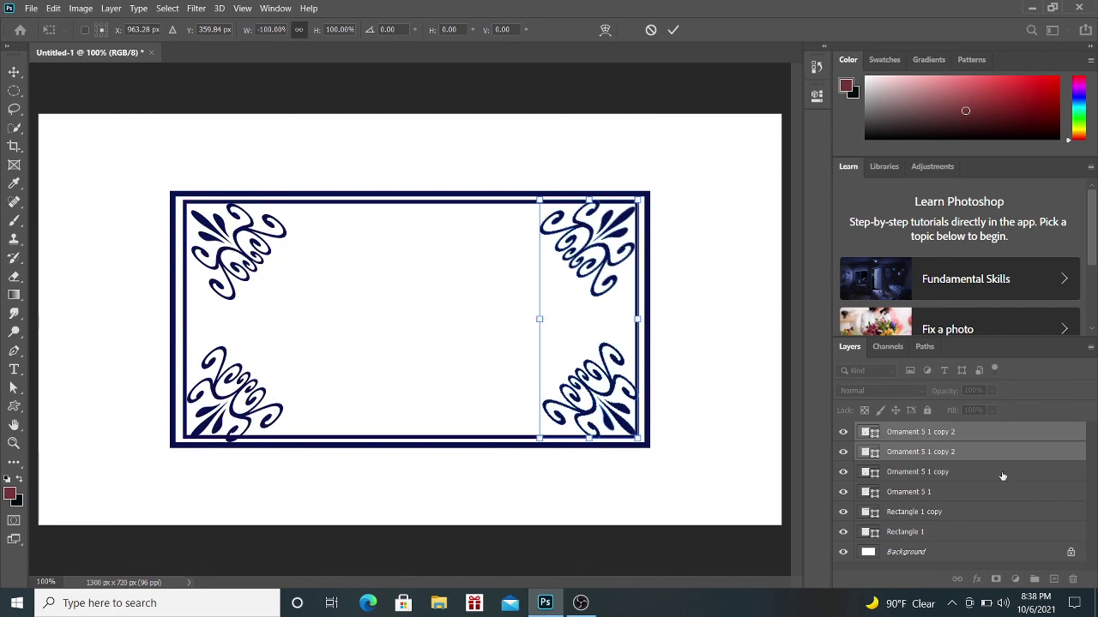
pyautogui.moveTo(1004, 473); pyautogui.dragTo(984, 499)
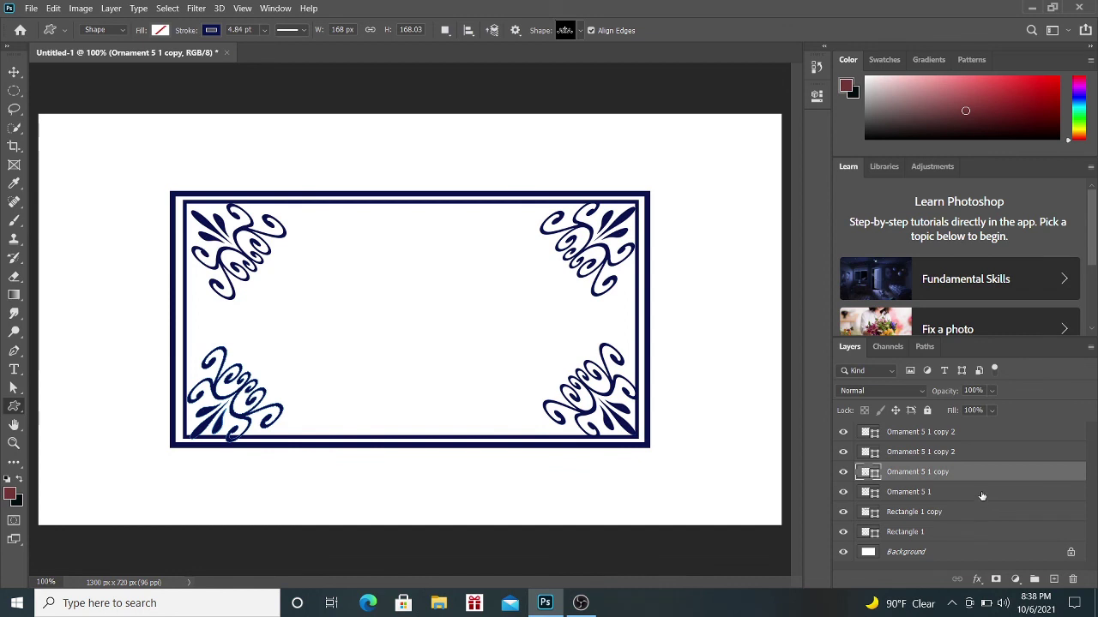
# Group all six border and ornament layers into Group 1 and shift it up and left.
pyautogui.click(982, 494)
pyautogui.click(969, 512)
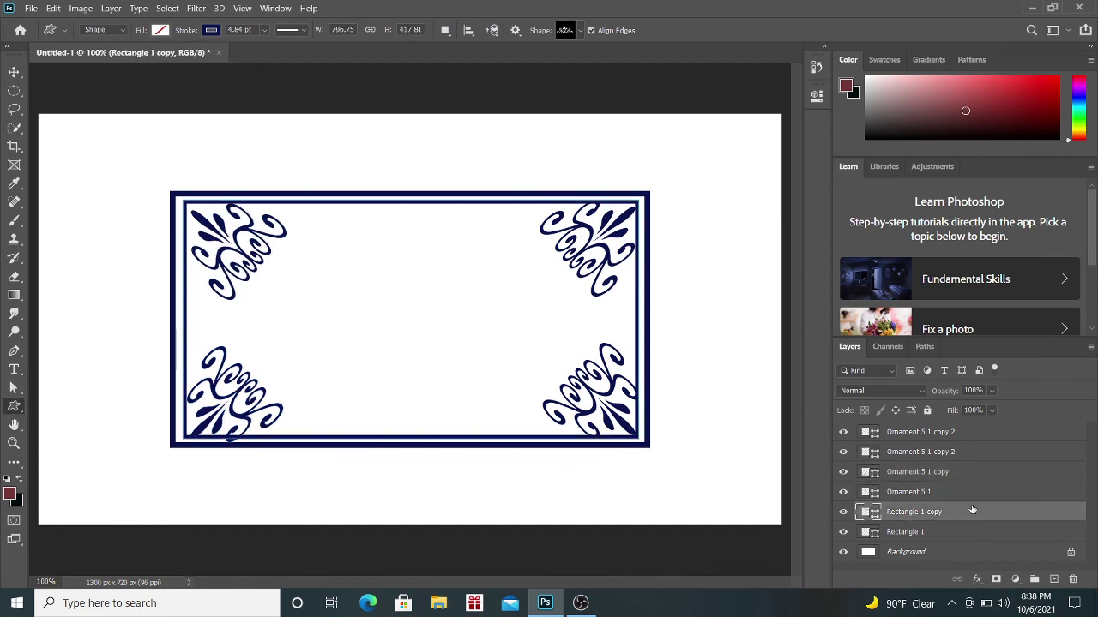
pyautogui.click(969, 435)
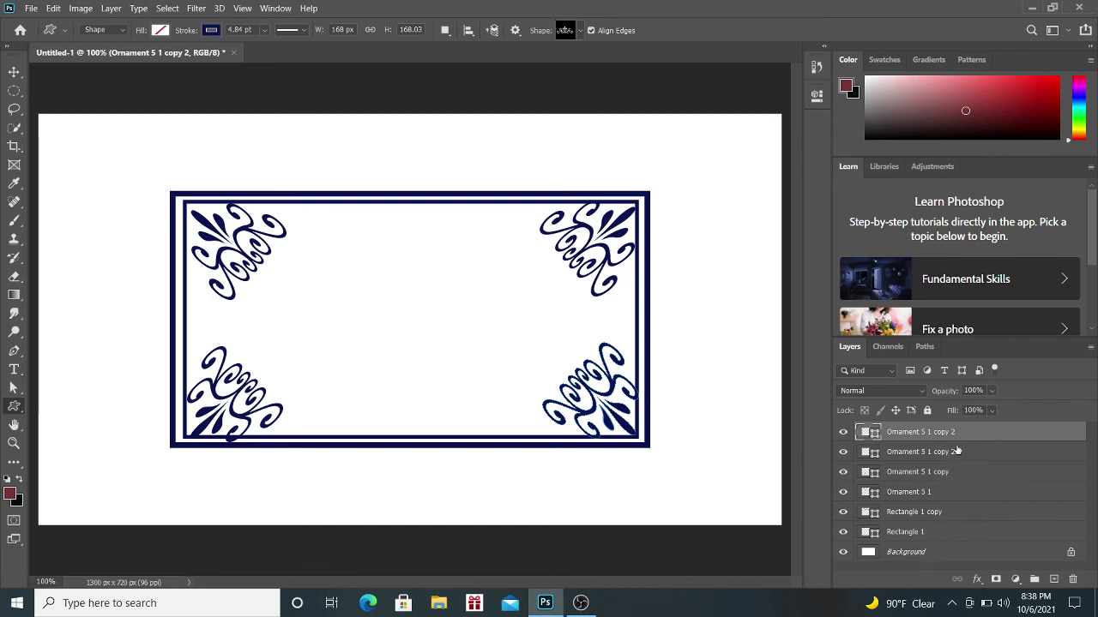
pyautogui.keyDown('shift'); pyautogui.click(975, 534); pyautogui.keyUp('shift')
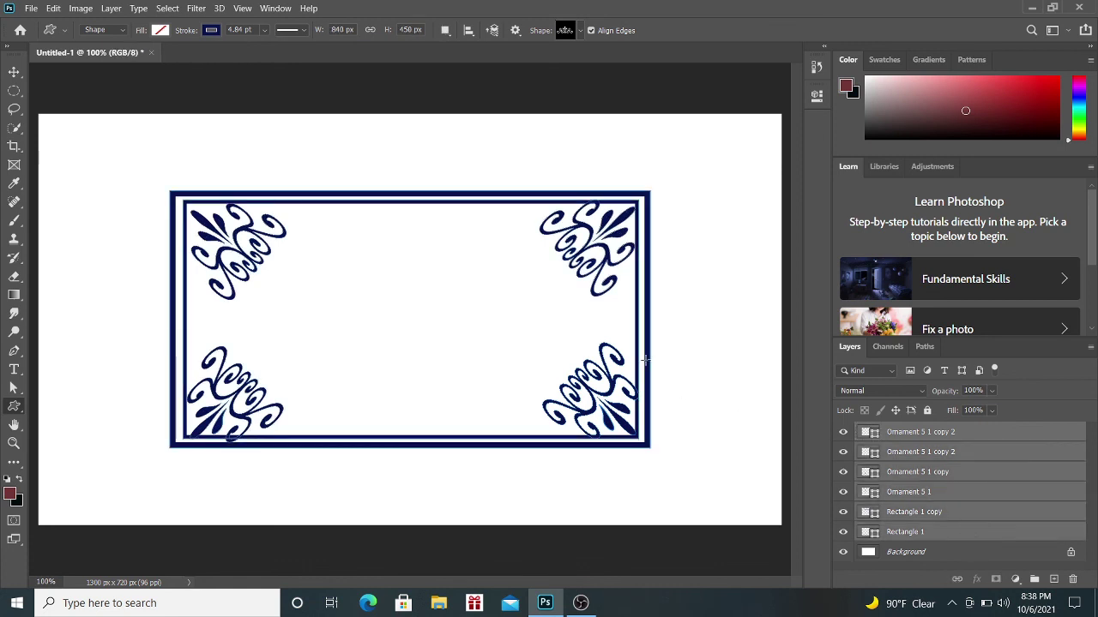
pyautogui.hotkey('ctrl', 'g')
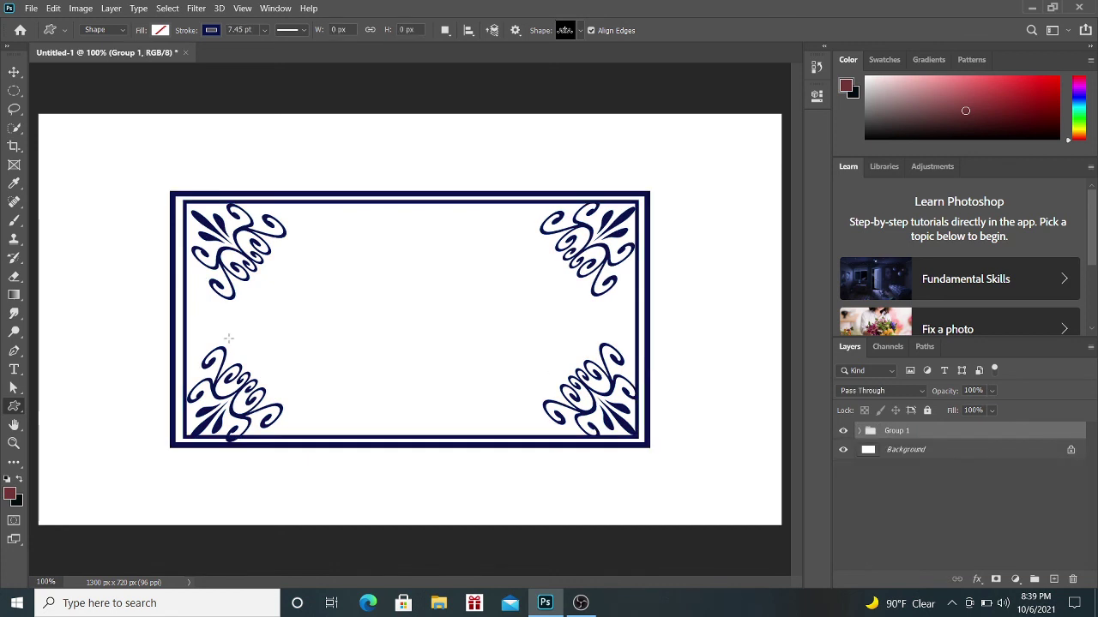
pyautogui.hotkey('ctrl', 't')
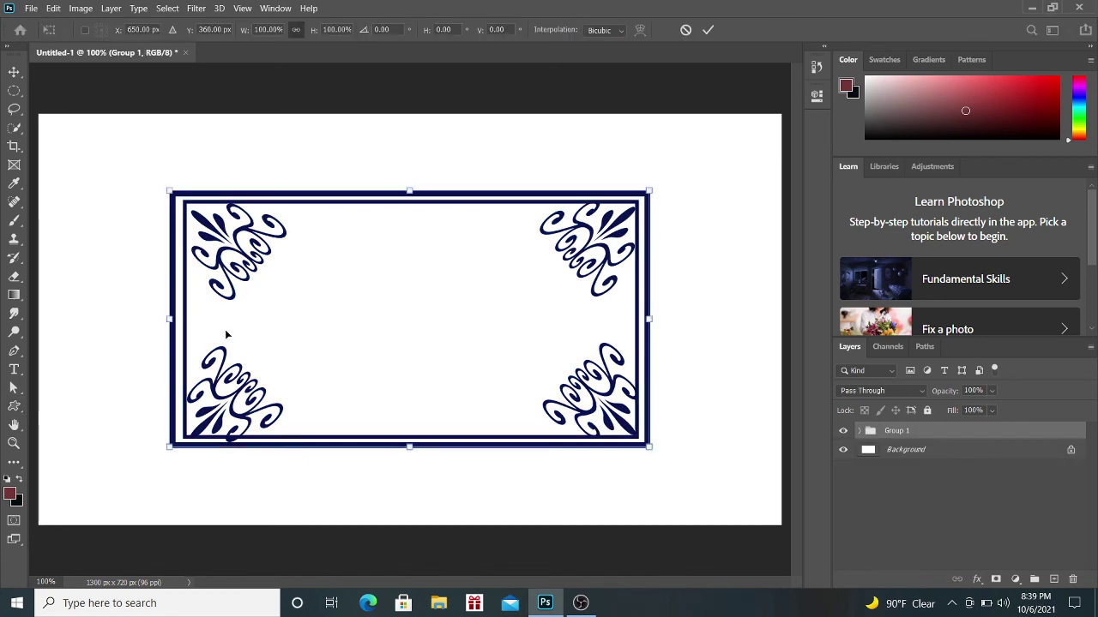
pyautogui.moveTo(422, 311); pyautogui.dragTo(309, 249)
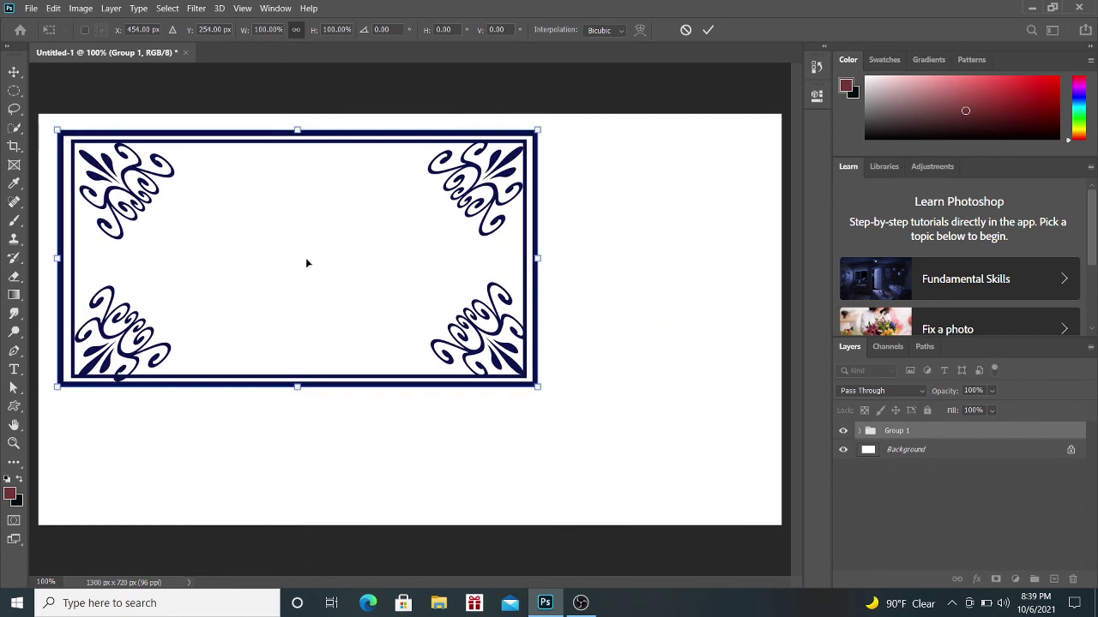